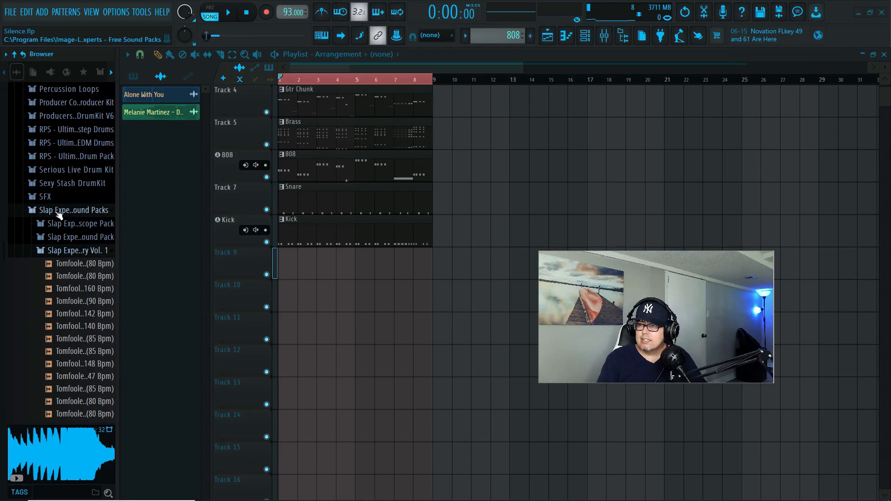
- Audition the Tomfoolery - Roll 40 (120 Bpm) sample from the sound pack and place it at bar 1 of Track 9
scroll(59, 215, down, 10)
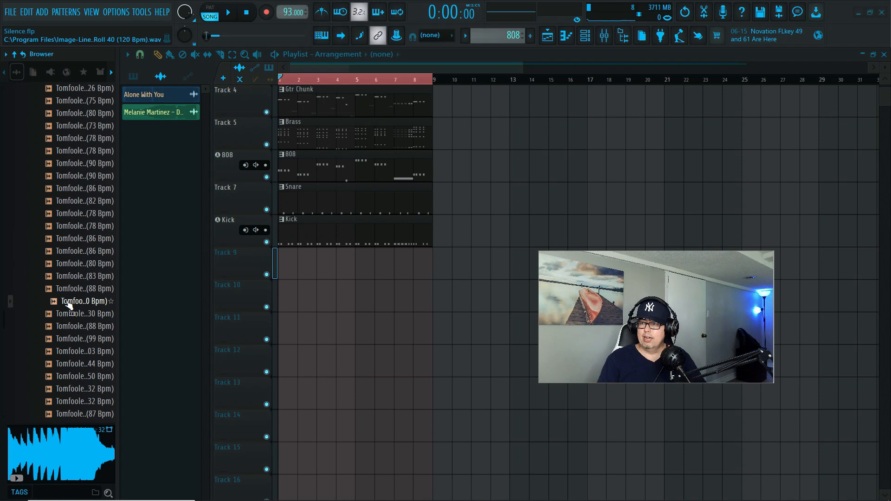
click(68, 302)
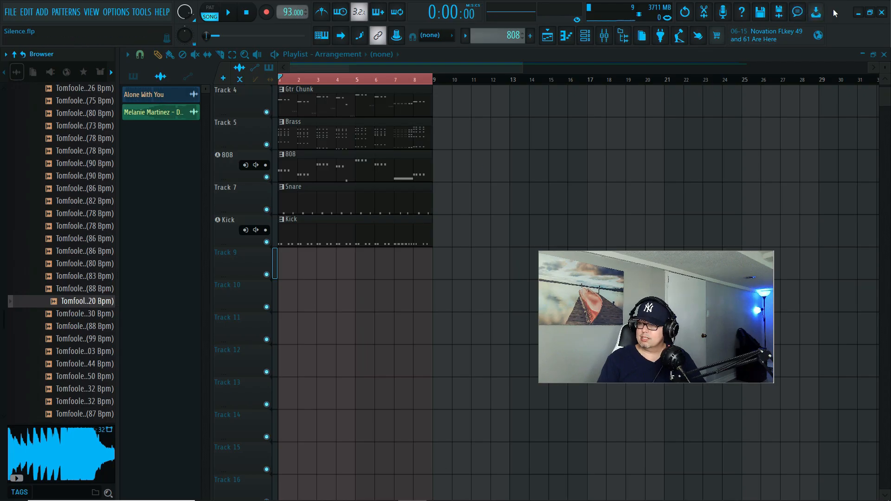
key(space)
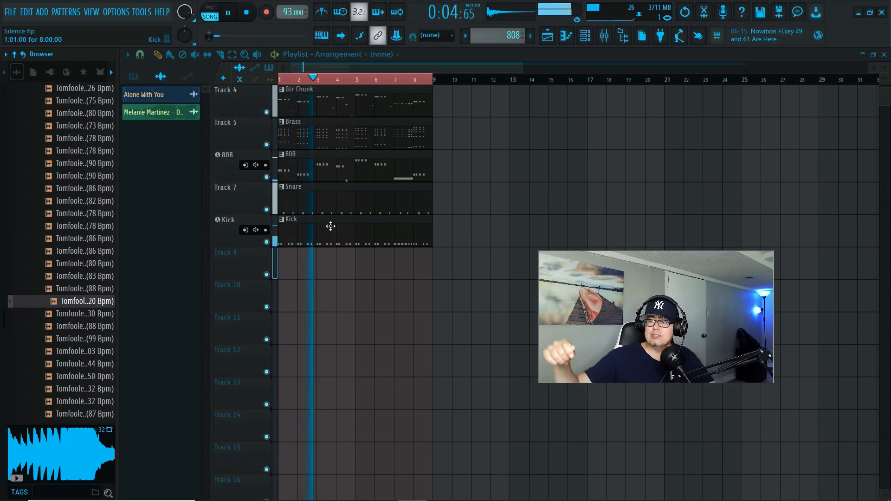
key(space)
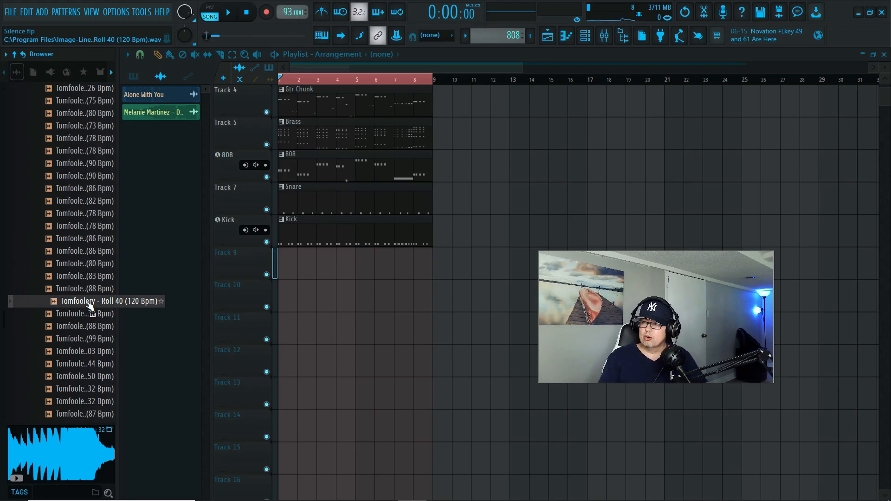
drag(90, 305, 83, 303)
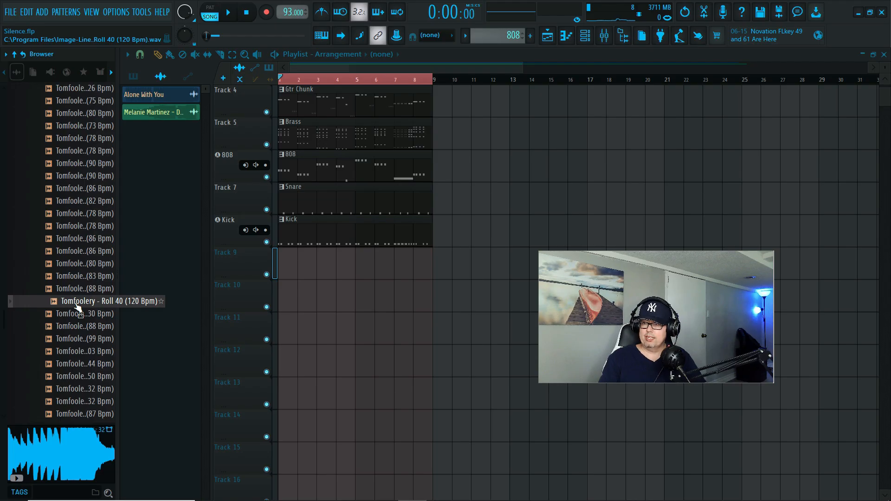
drag(78, 307, 290, 268)
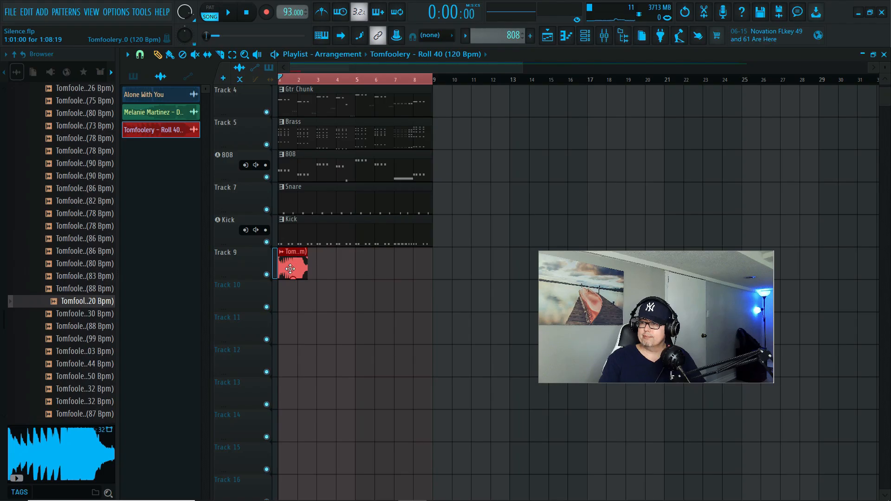
- Set the source tempo of the Roll 40 clip to 60 BPM through its time-stretching tempo detection
double_click(290, 269)
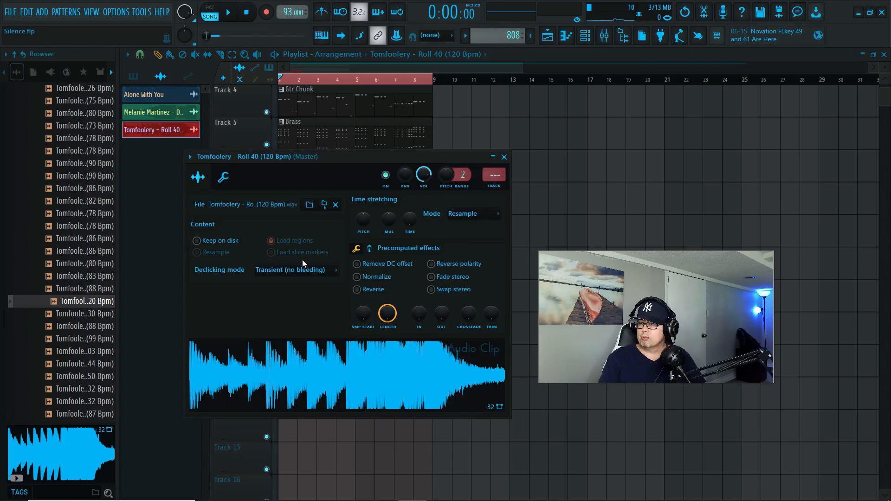
right_click(411, 223)
click(441, 232)
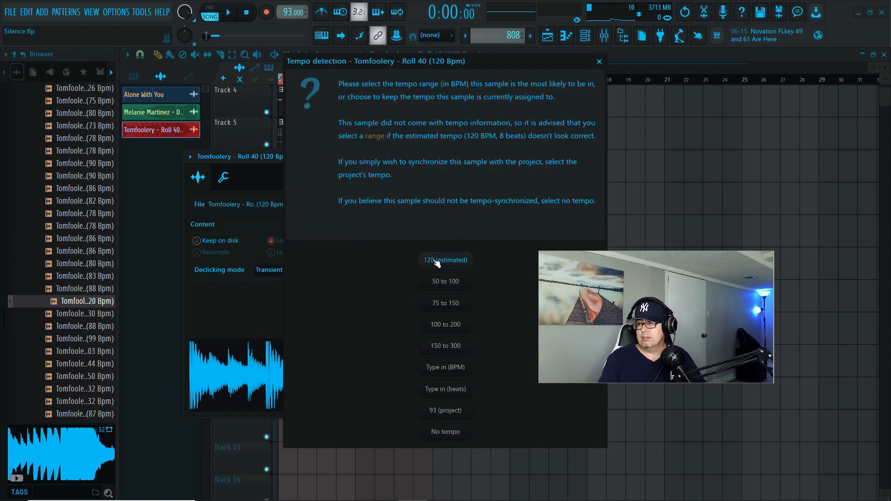
click(454, 365)
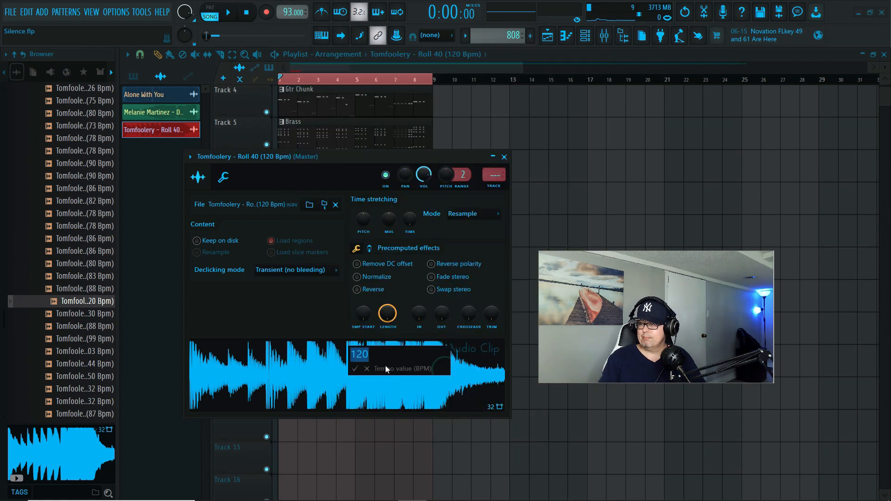
text(60)
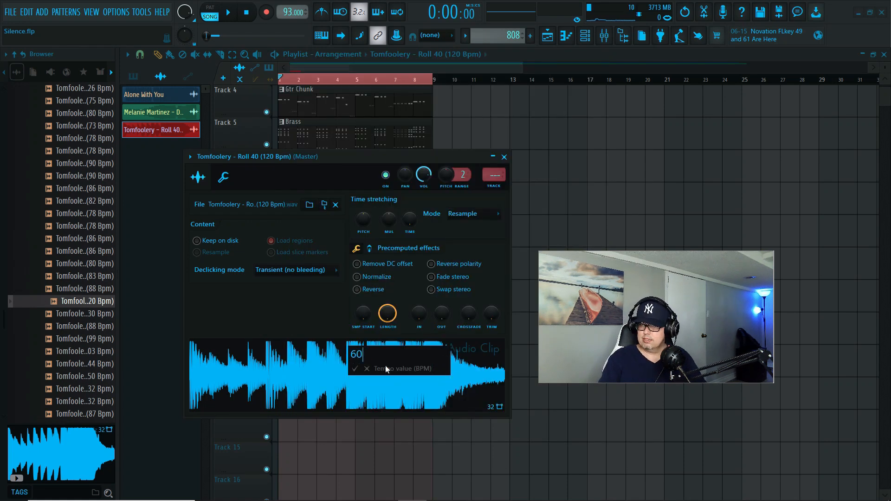
key(Return)
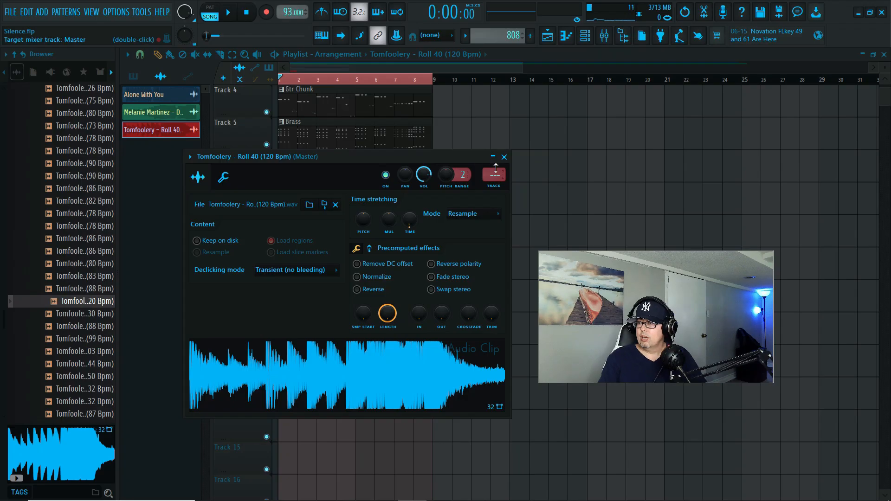
- Route the Roll 40 clip to mixer track 9 and play it together with the arrangement
drag(397, 159, 675, 131)
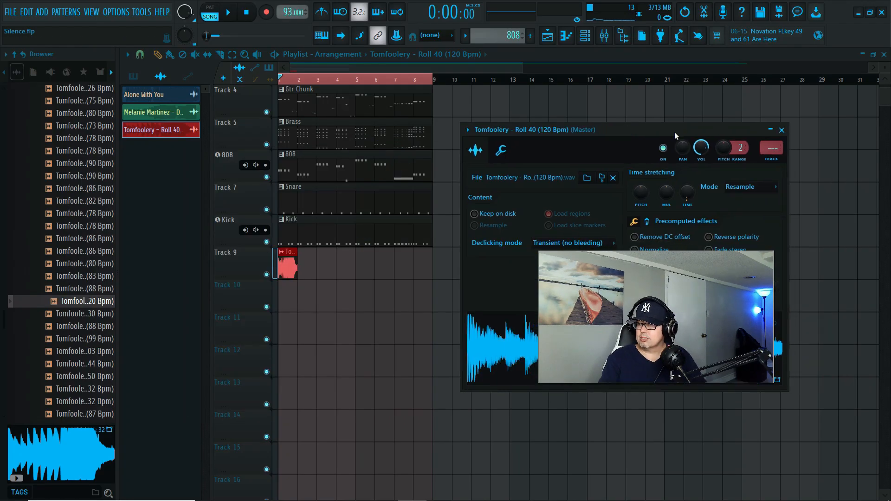
drag(769, 147, 772, 129)
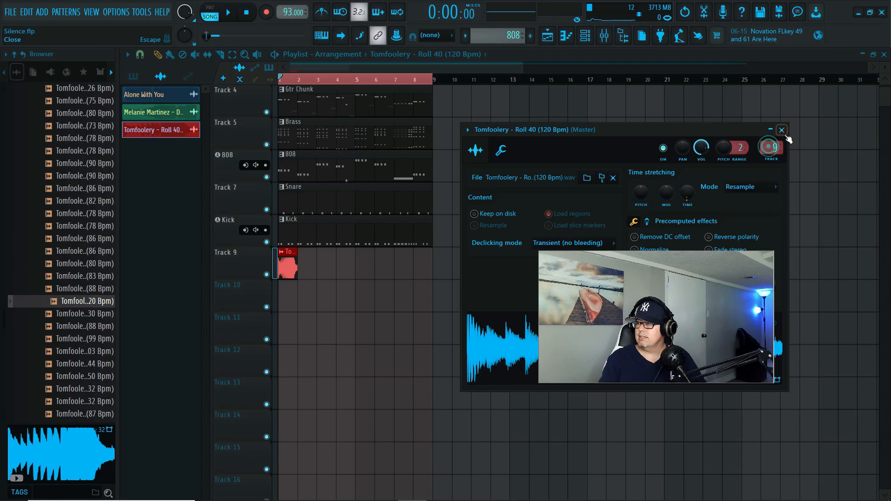
click(781, 131)
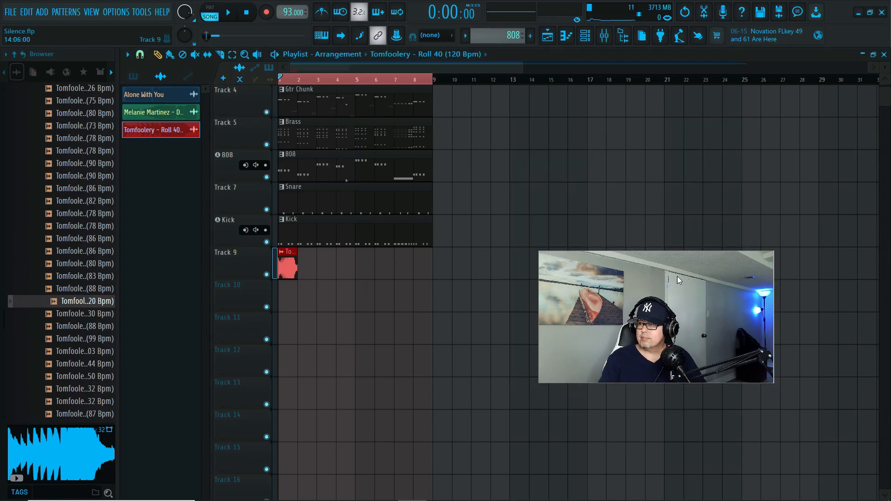
key(space)
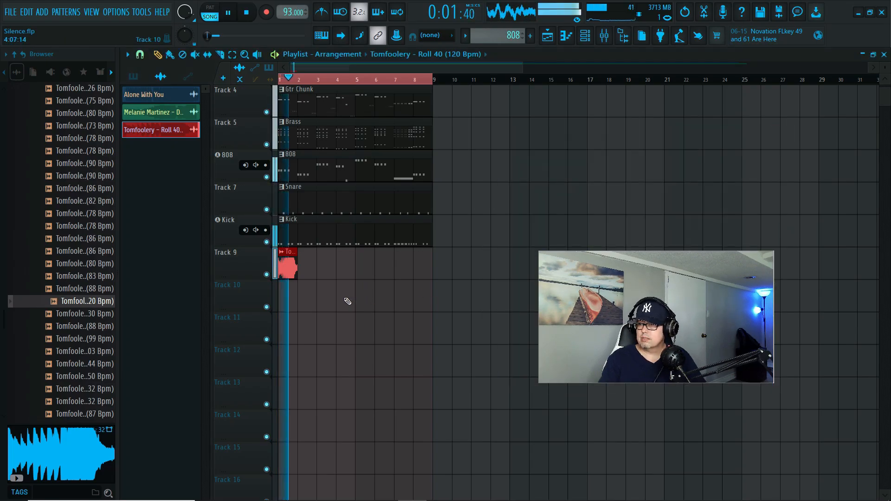
key(space)
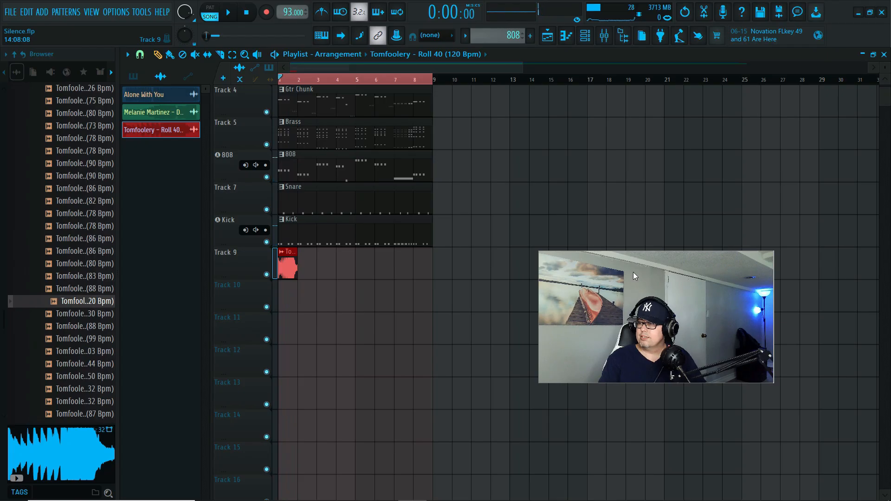
- Solo Track 9, open the Roll 40 clip's settings and listen to the clip on its own
double_click(286, 269)
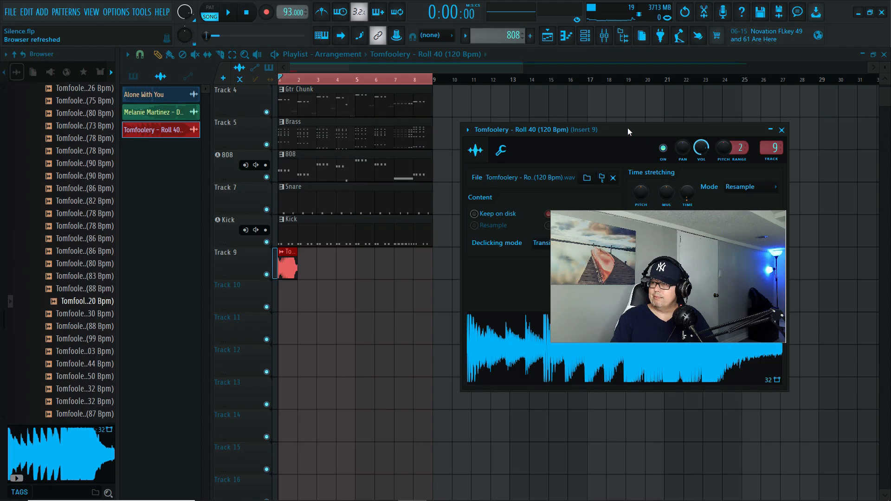
right_click(266, 274)
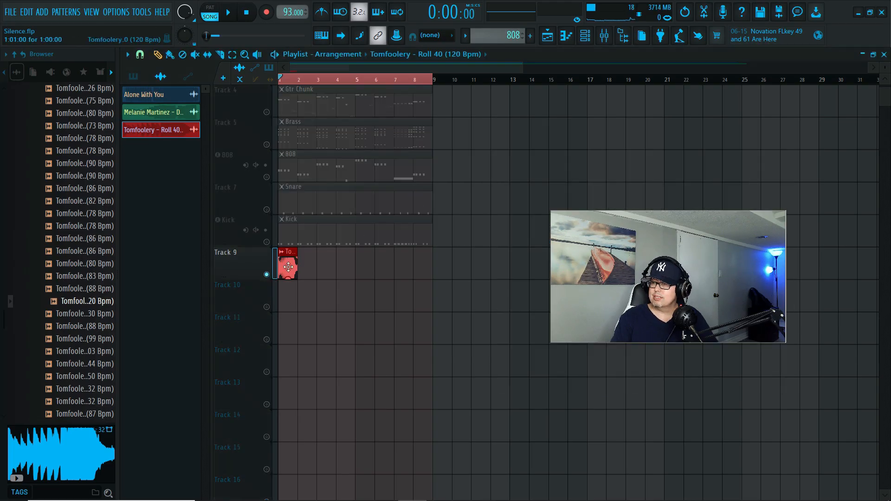
double_click(289, 267)
key(space)
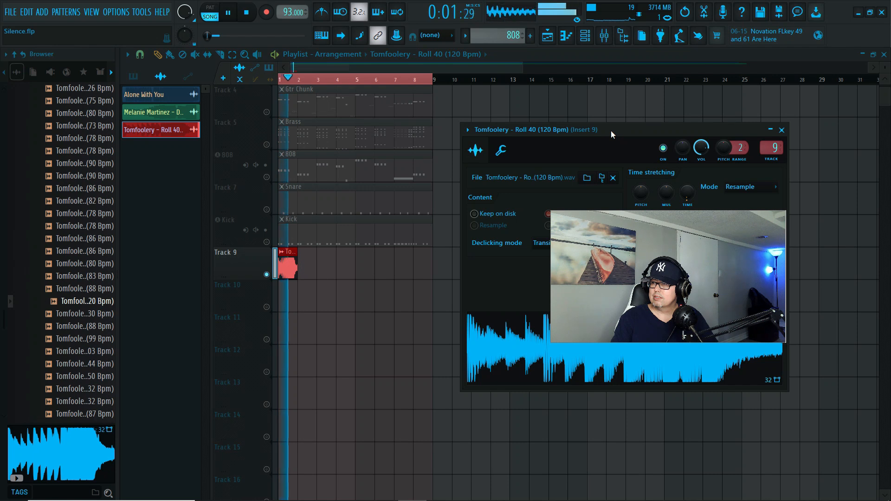
key(space)
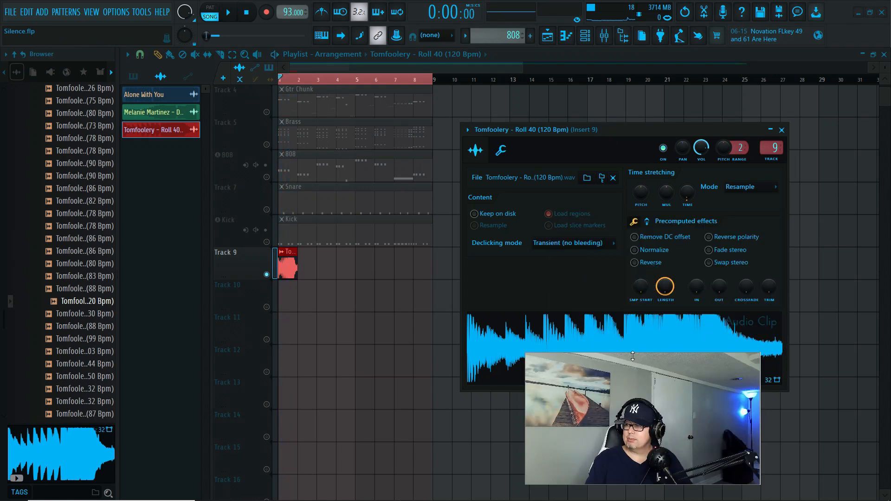
- Switch the Roll 40 clip's time-stretching mode to Auto using its pitch options and listen to the soloed clip
right_click(639, 193)
click(657, 206)
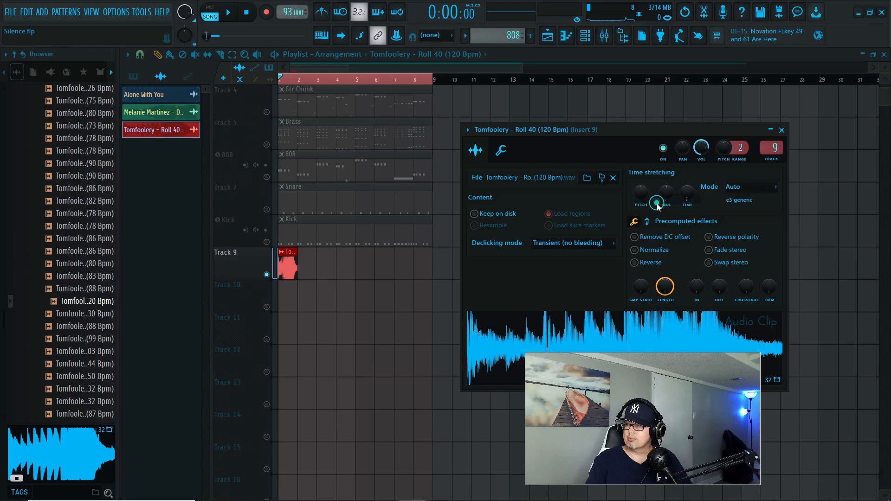
key(space)
click(610, 132)
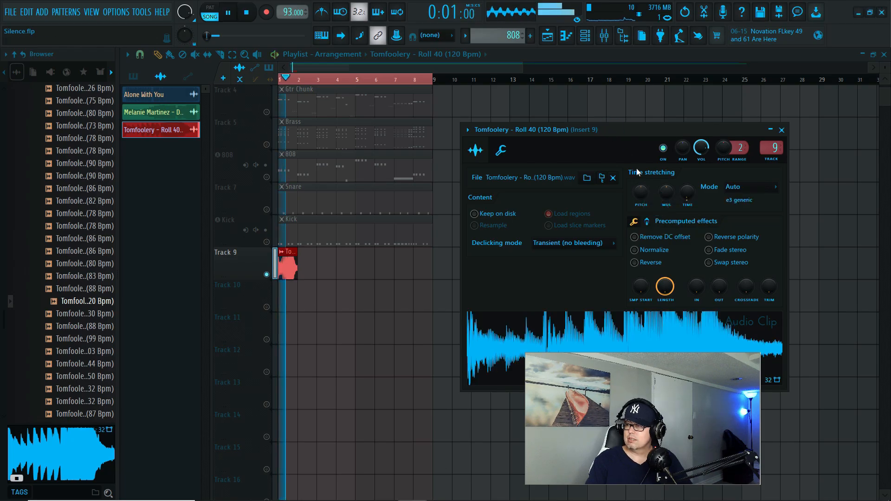
key(space)
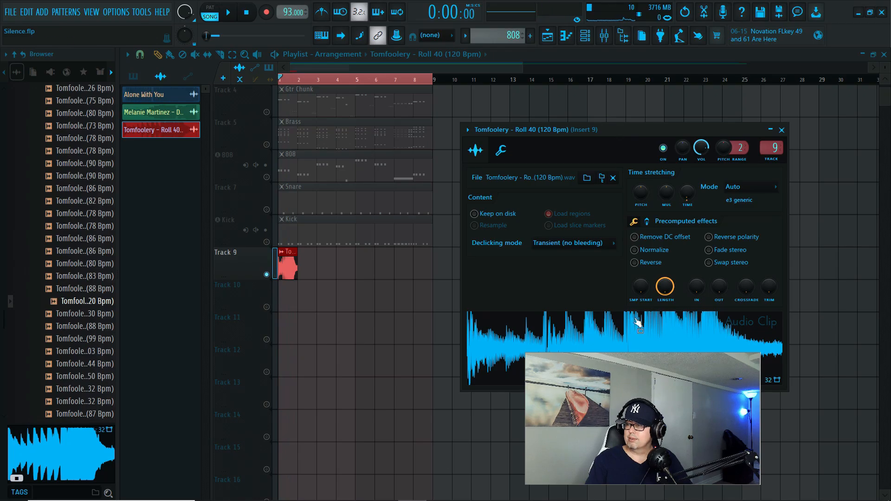
click(781, 129)
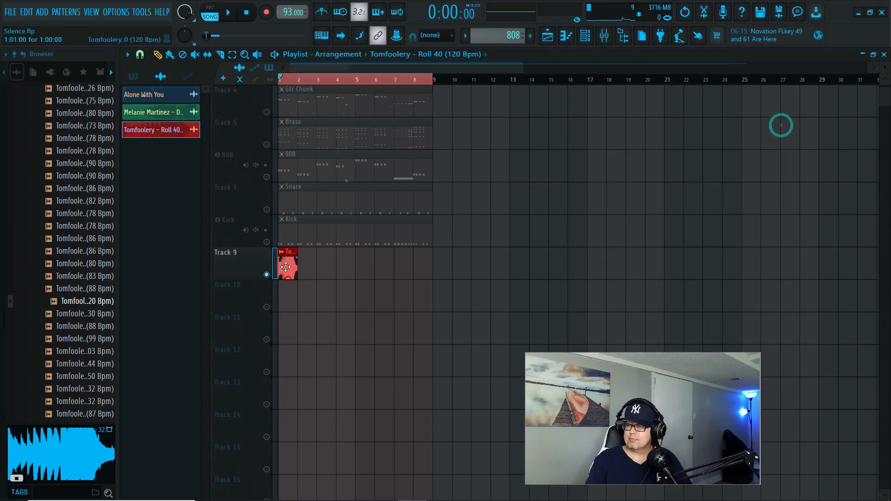
- Unsolo Track 9 and play the Roll 40 clip with all the other tracks
ctrl+click(266, 274)
drag(643, 418, 581, 321)
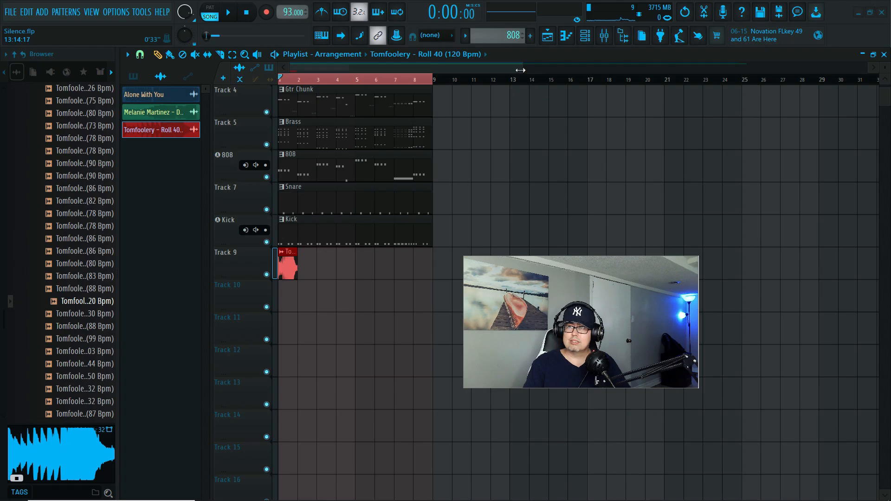
drag(520, 68, 395, 68)
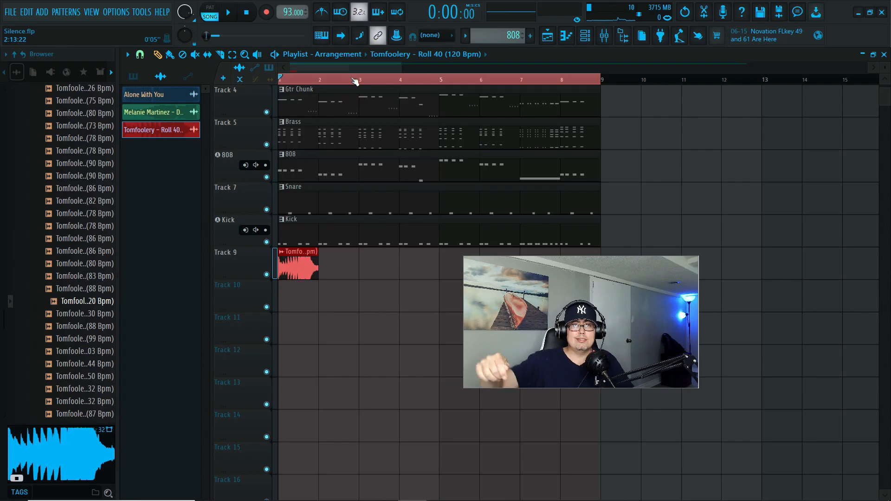
key(space)
key(space)
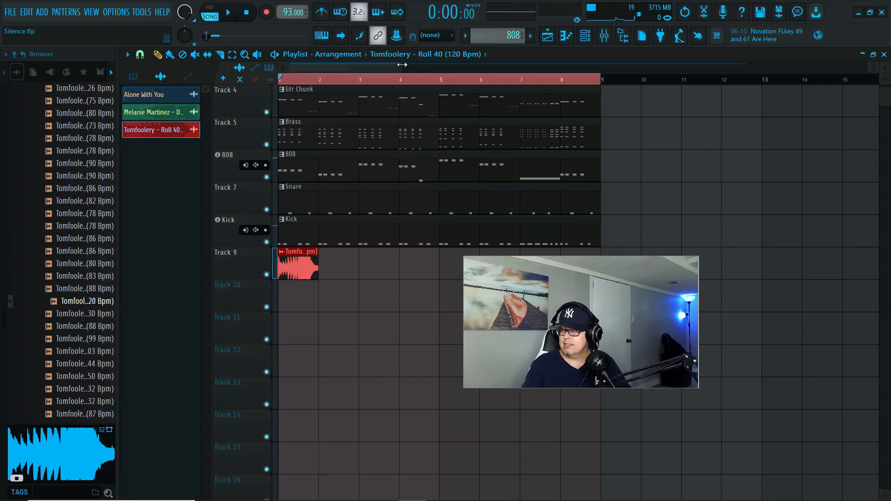
- Set snapping to Beat, then trim one beat off each end of the Roll 40 clip and start it on beat 4 of bar 1
scroll(402, 64, up, 3)
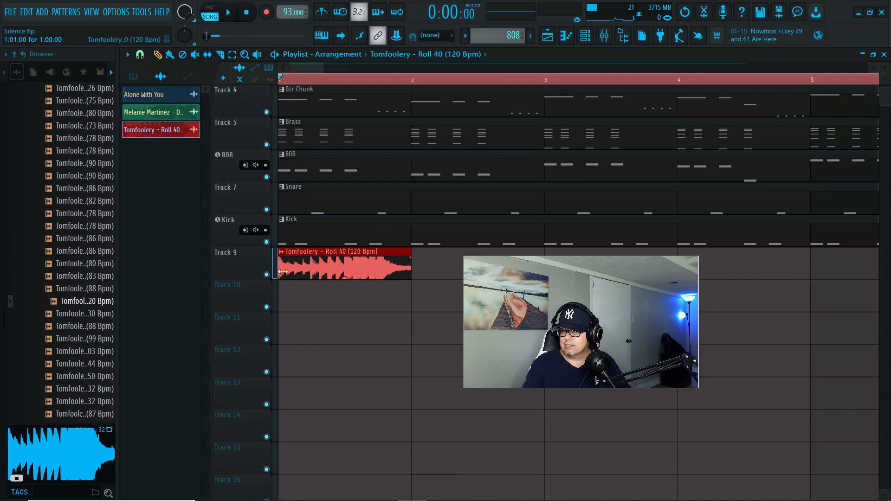
click(143, 54)
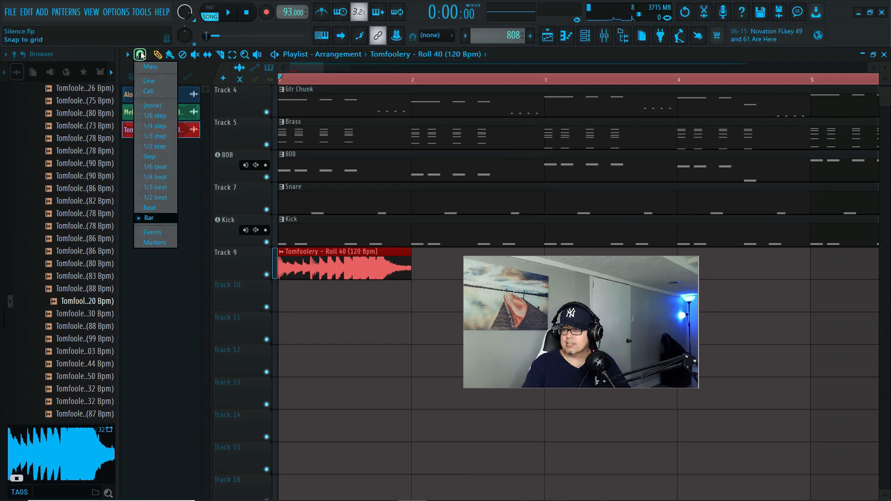
click(159, 210)
drag(279, 274, 311, 276)
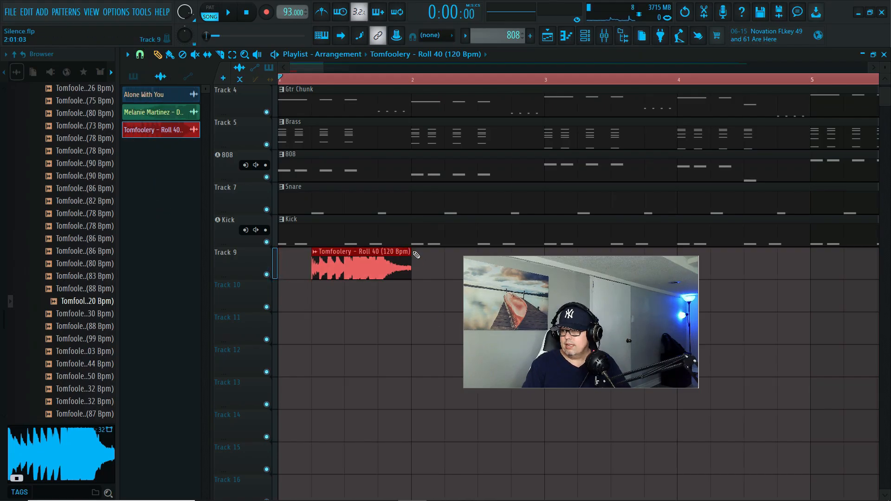
mouse_move(414, 255)
mouse_down()
mouse_move(378, 254)
mouse_move(374, 266)
mouse_move(413, 266)
mouse_up()
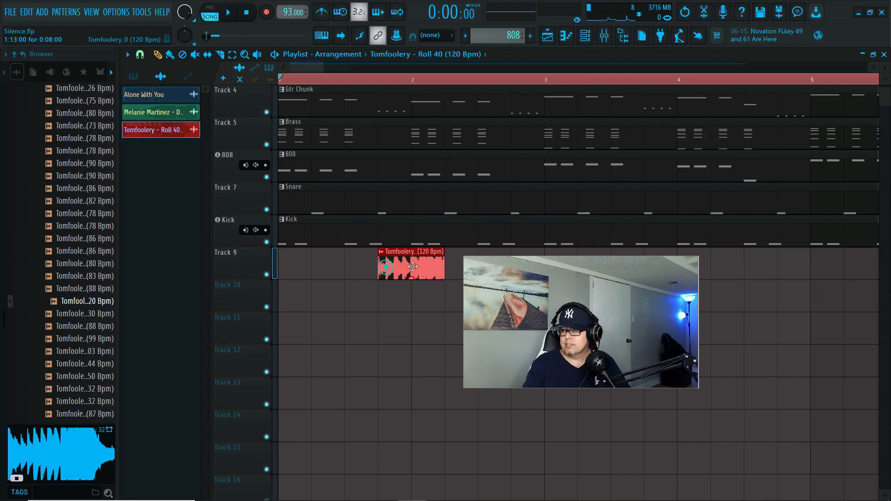
key(space)
key(space)
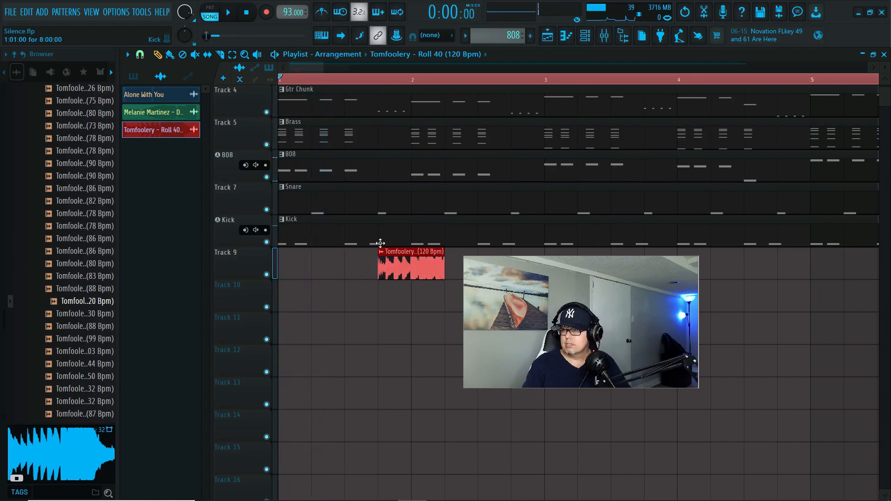
- Mute Tracks 1, 2 and 3 and play the arrangement with the repositioned Roll 40 clip
scroll(380, 243, up, 3)
click(266, 146)
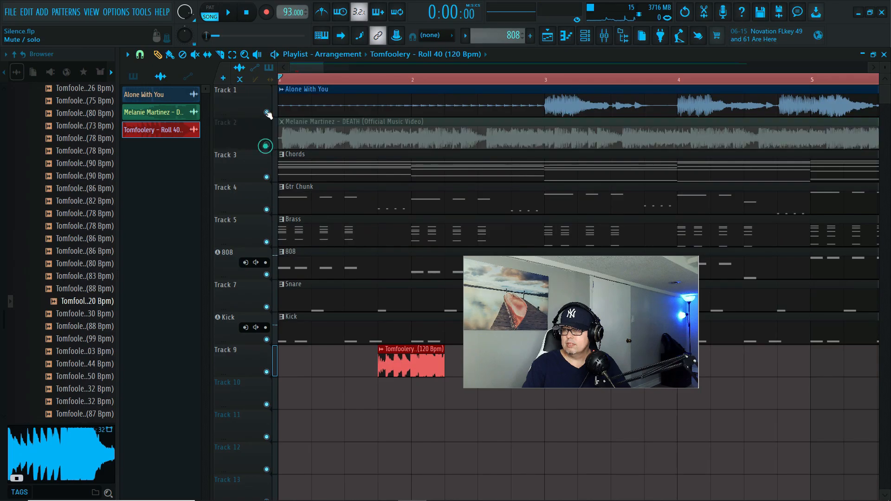
click(267, 112)
click(267, 177)
scroll(367, 242, down, 4)
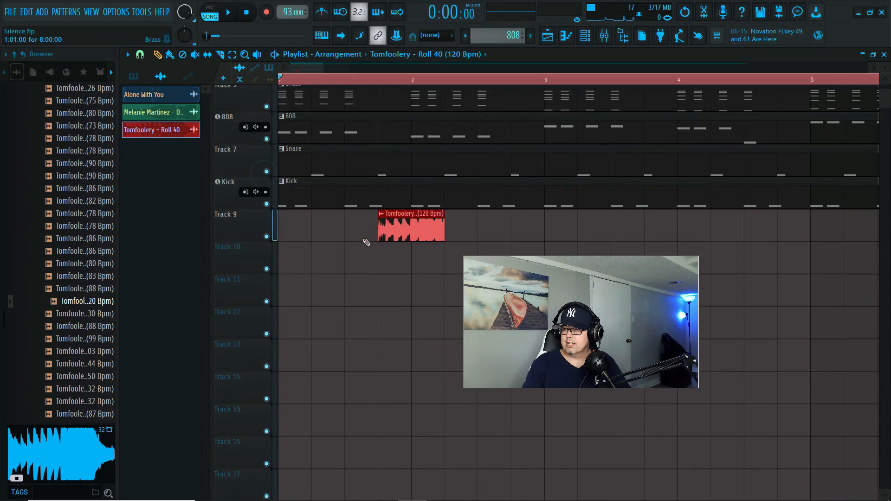
scroll(367, 242, down, 1)
key(space)
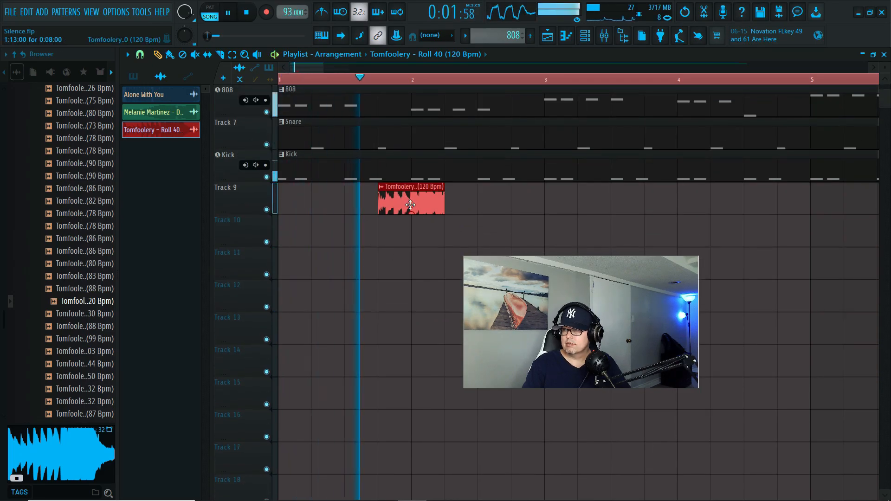
- Move the Roll 40 clip to start on beat 3 of bar 1 and play the arrangement with it
drag(411, 205, 390, 207)
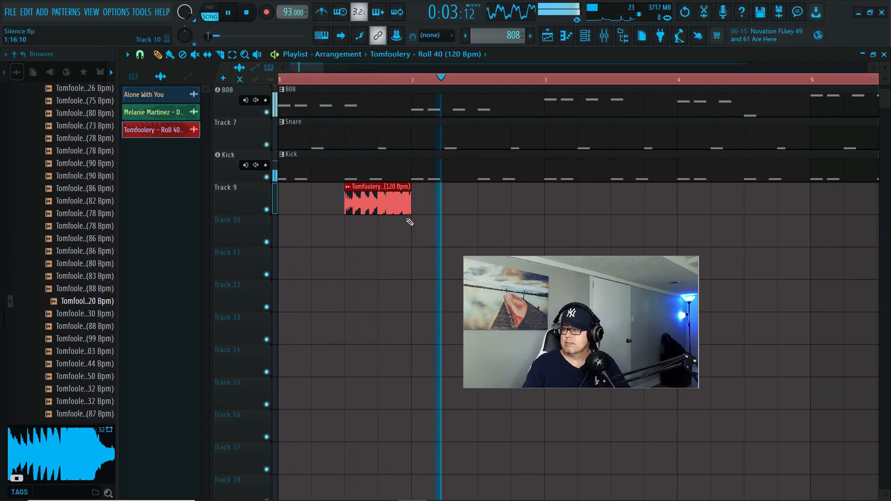
key(space)
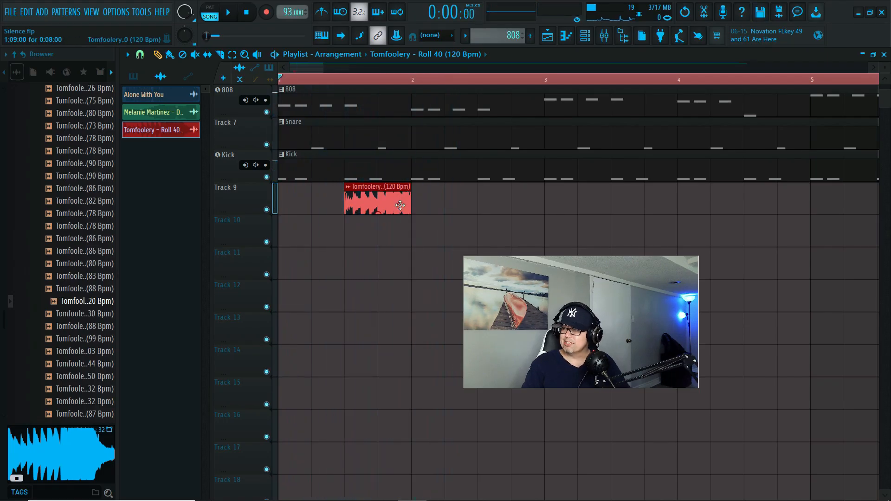
key(space)
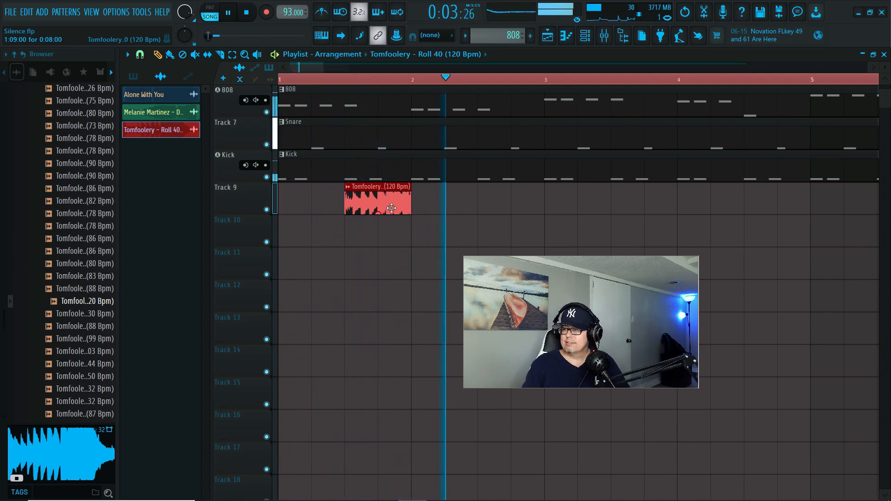
key(space)
- Move the Roll 40 clip to beat 3 of bar 2 and place copies on beat 3 of bars 4, 6 and 8 during playback
drag(392, 208, 508, 216)
click(748, 208)
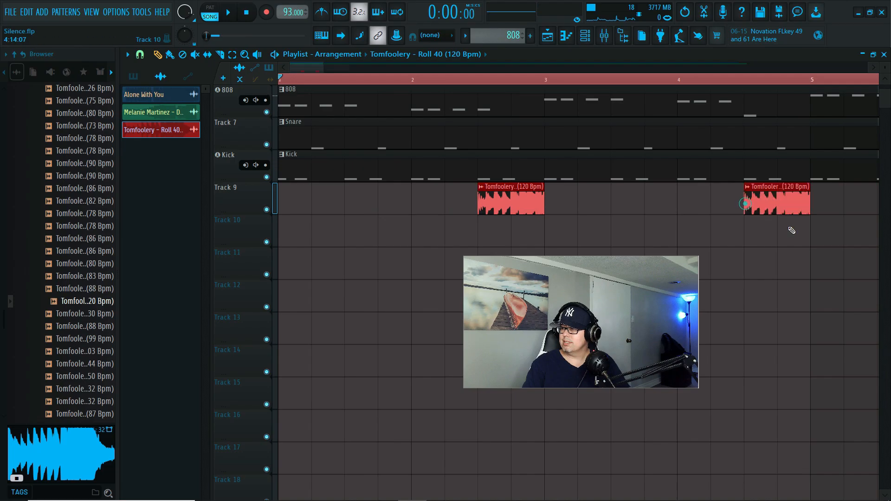
key(space)
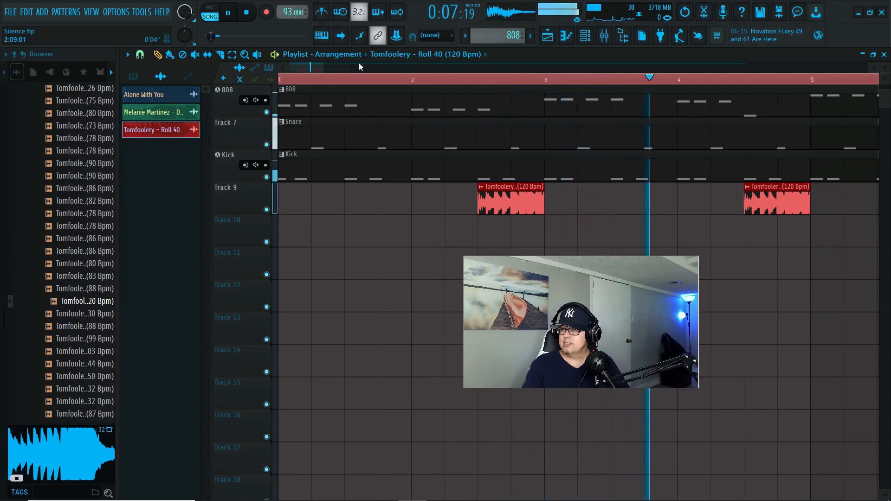
drag(319, 71, 357, 75)
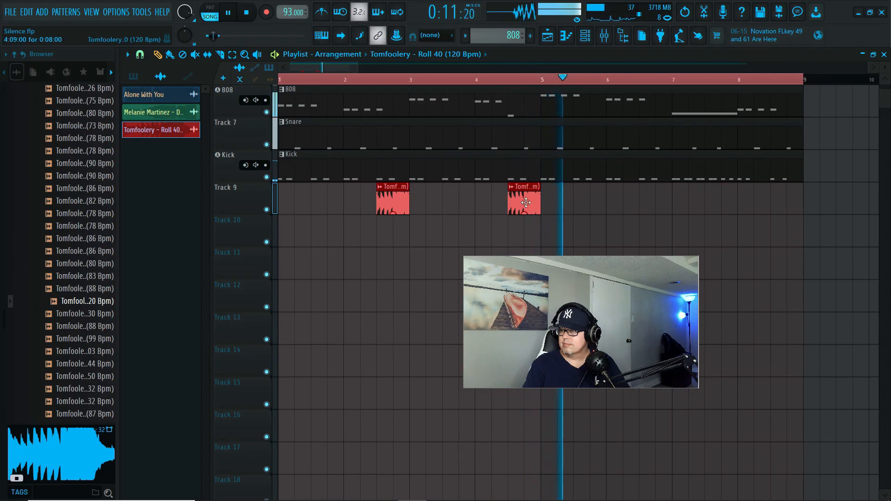
click(642, 205)
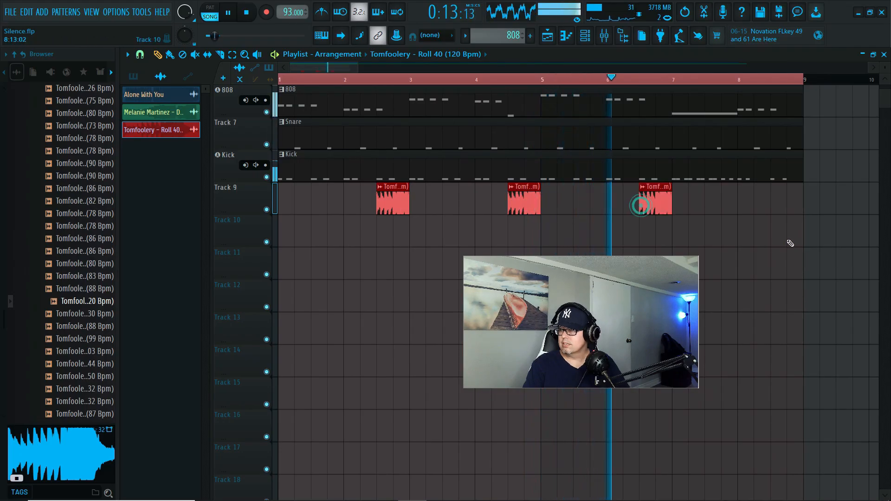
click(779, 203)
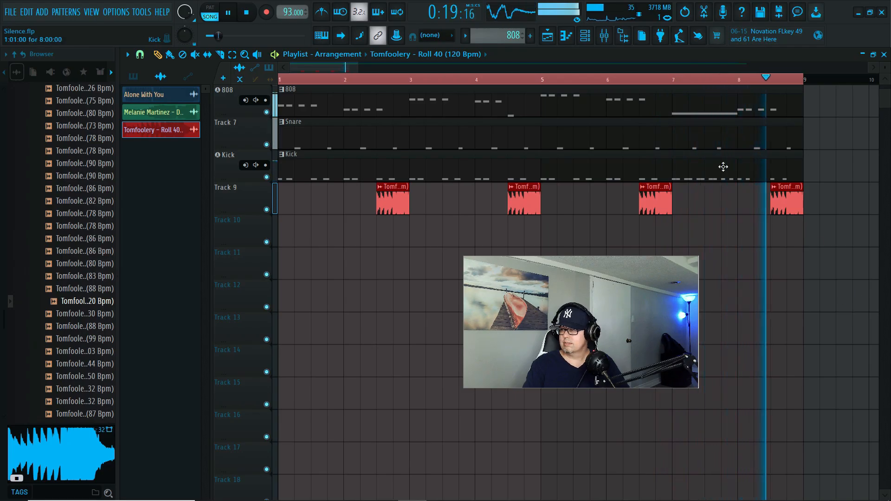
key(space)
- Play the arrangement from the start of bar 7 to check the snare pattern there
click(713, 135)
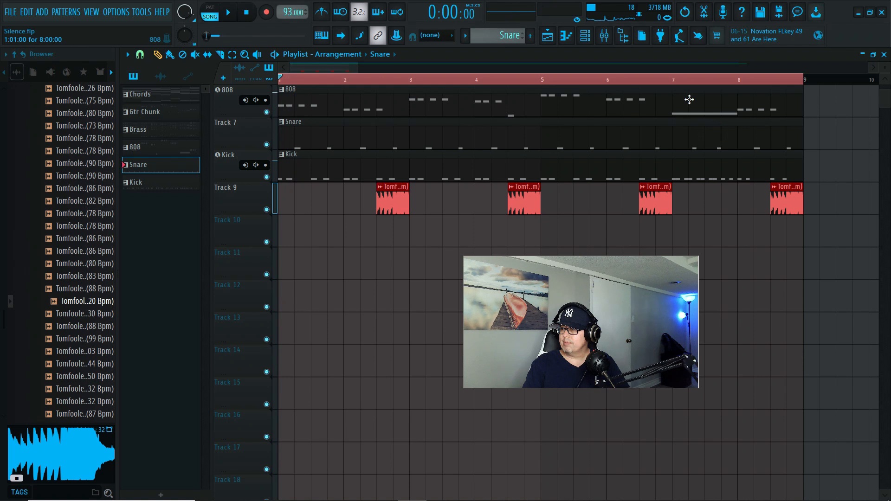
click(667, 68)
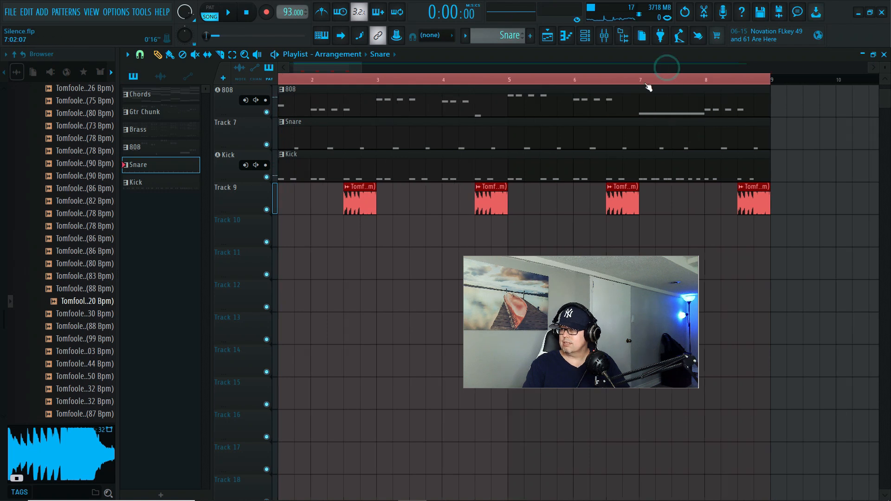
key(space)
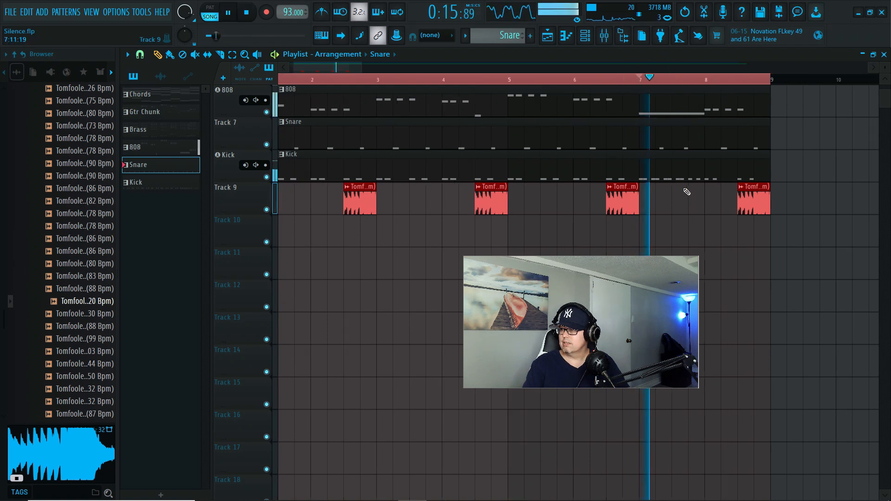
click(678, 150)
key(space)
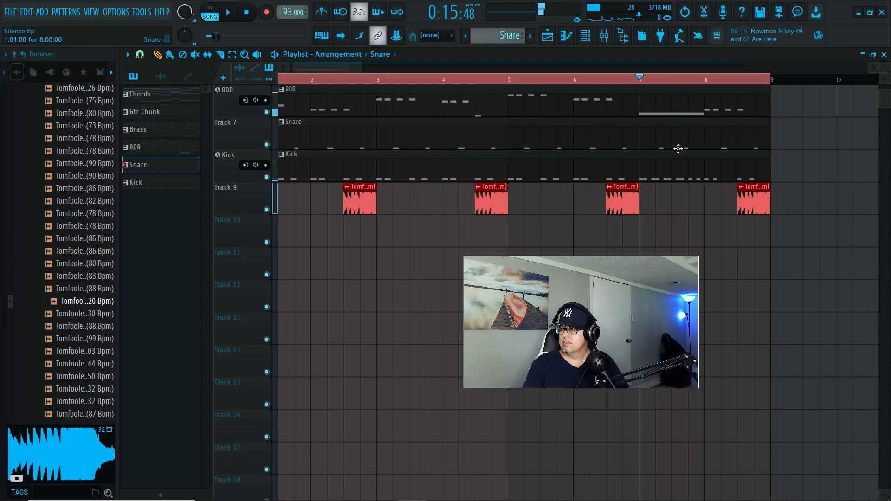
- Delete the two bar 7 notes from the Snare pattern in the piano roll, play the result, and return to the playlist
click(585, 36)
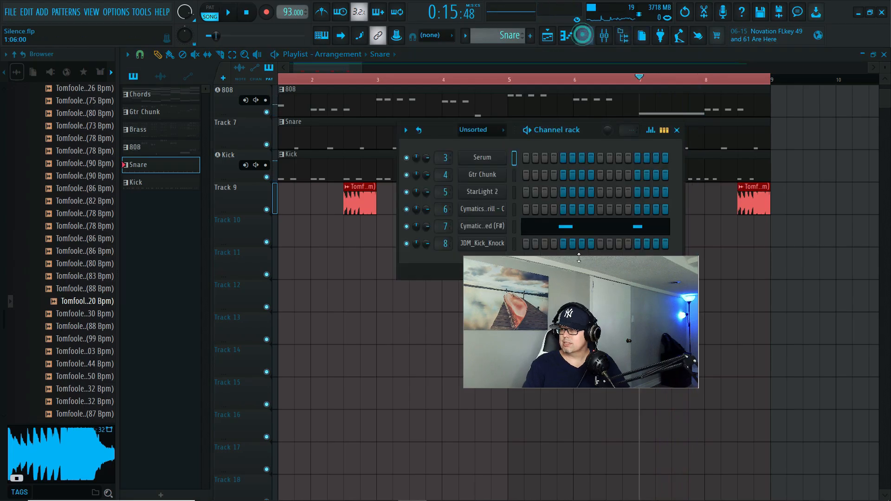
click(584, 232)
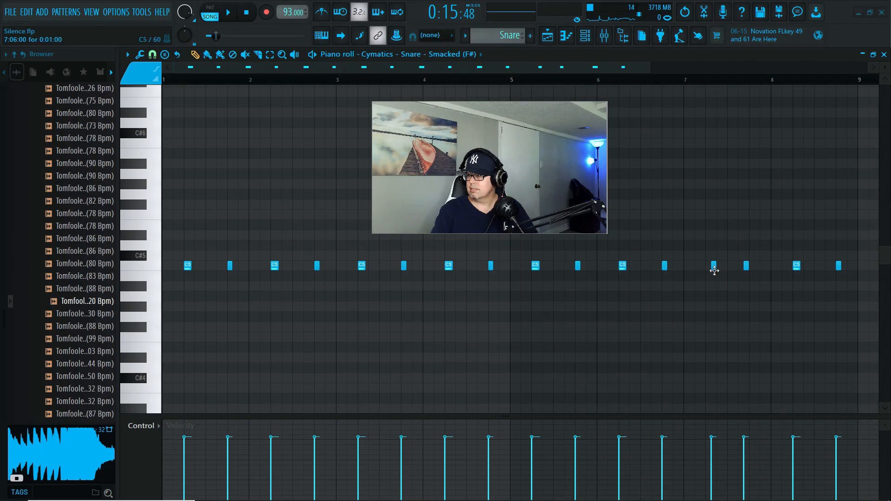
key(space)
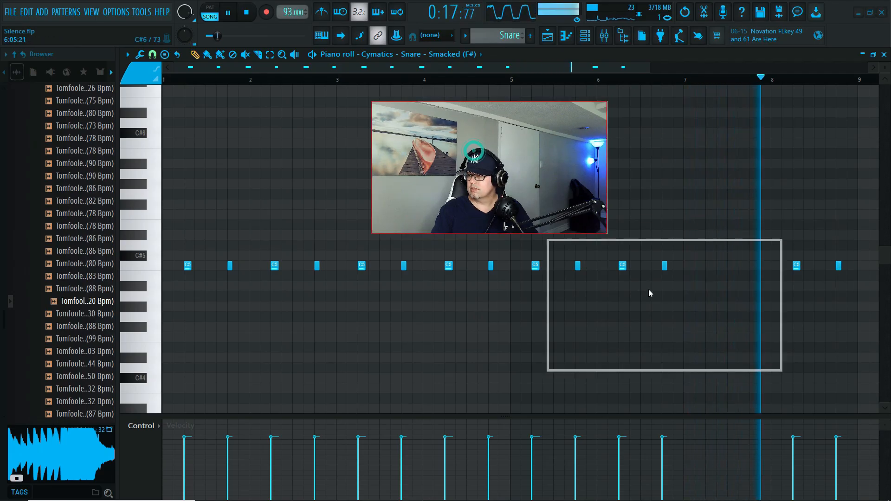
click(884, 55)
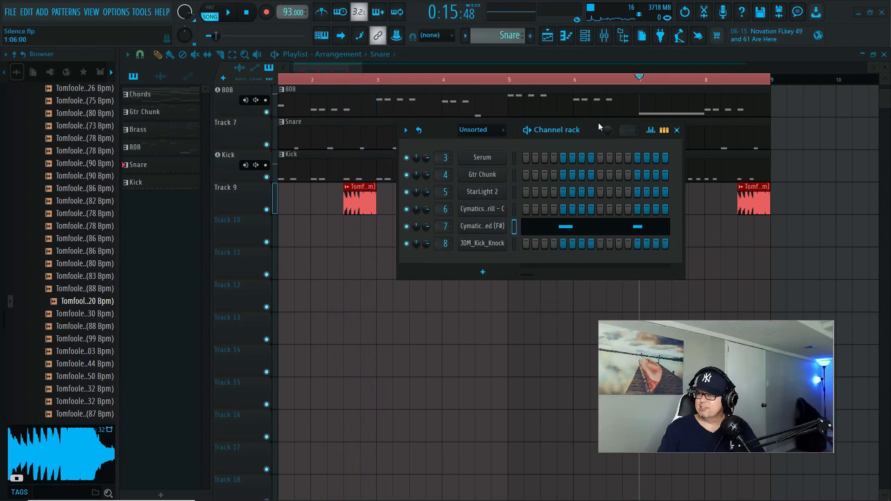
click(676, 130)
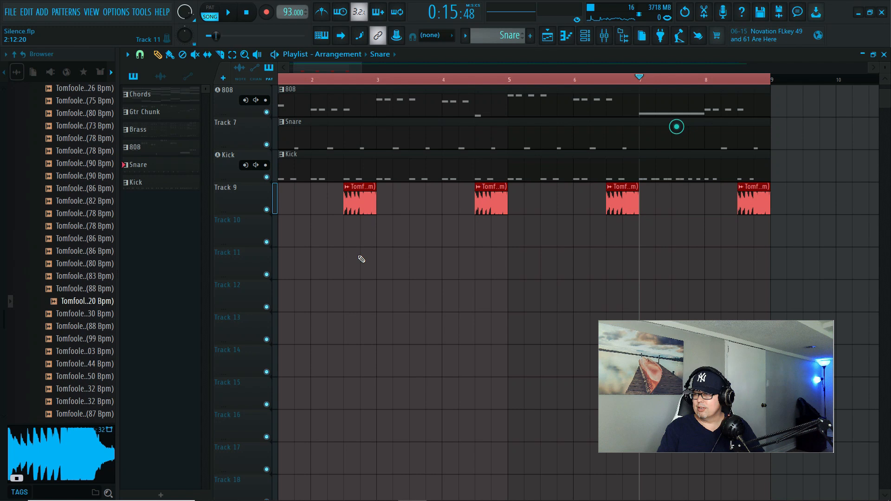
- Set the playback start to beat 3 of bar 2 and solo Track 9 to hear the Roll 40 clip alone
click(366, 199)
drag(641, 77, 348, 78)
key(space)
key(space)
right_click(274, 213)
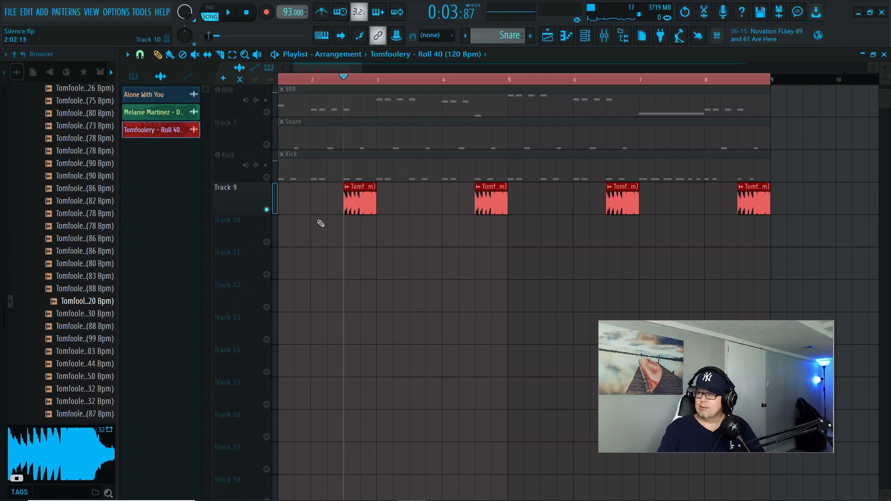
key(space)
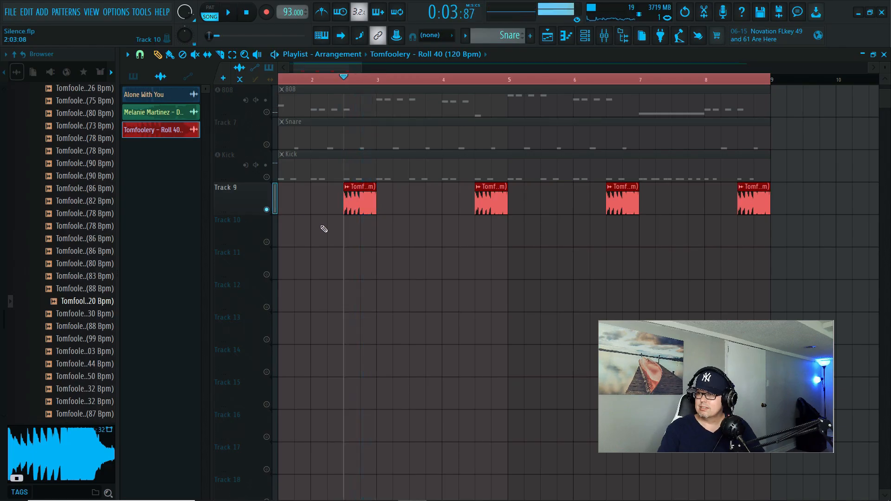
- Show all channels in the channel rack and open the Roll 40 sample's mixer track, Insert 9
click(589, 38)
click(469, 133)
click(474, 142)
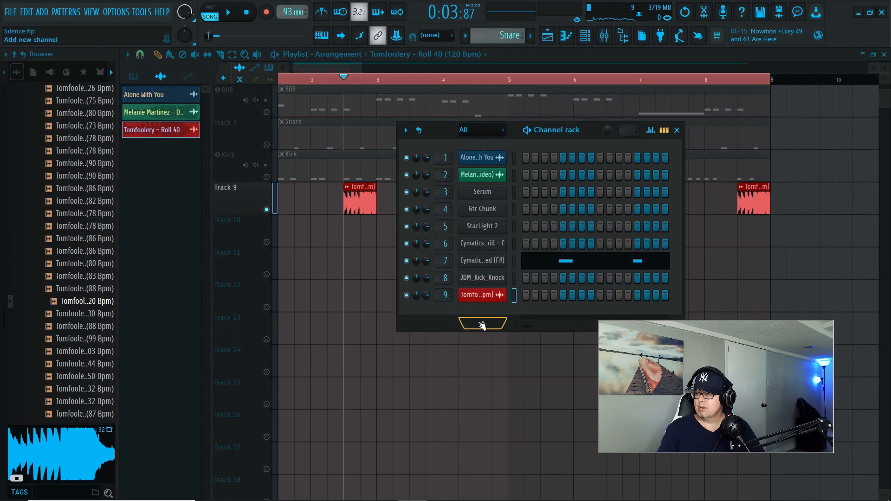
click(604, 37)
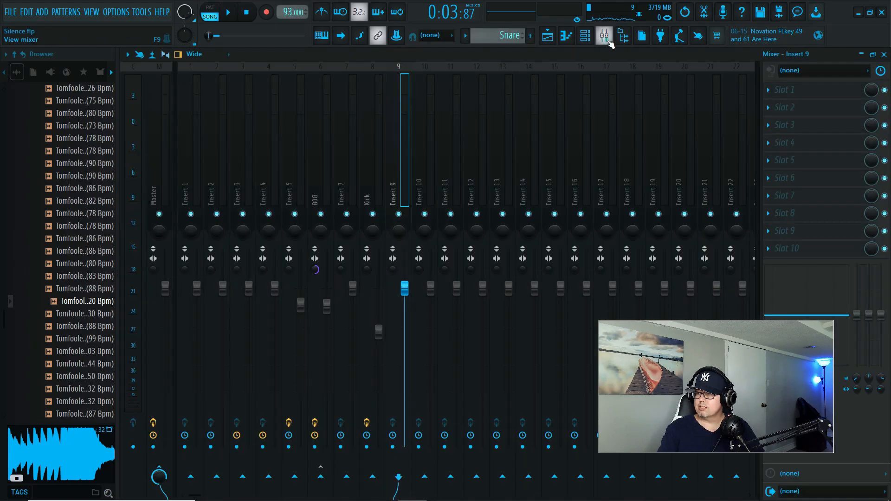
- Load the VST version of Unison Mangler into effect slot 2 of Insert 9 and move its window clear
click(769, 109)
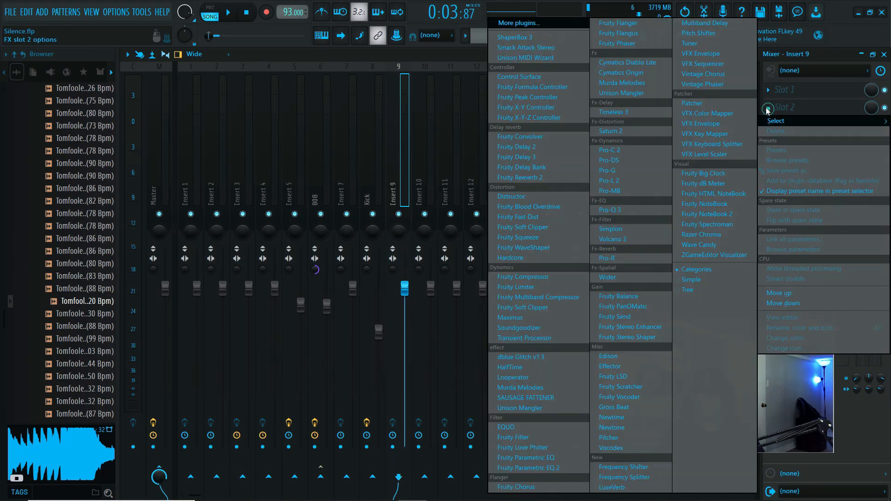
click(551, 25)
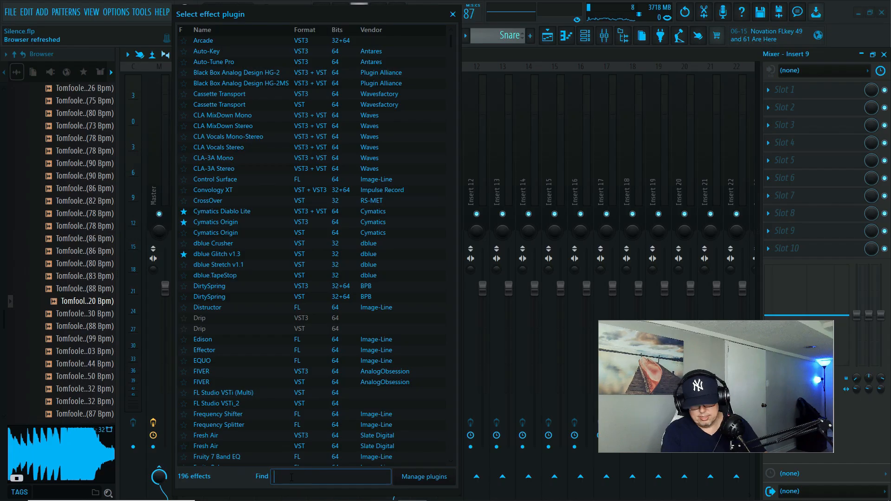
text(mangl)
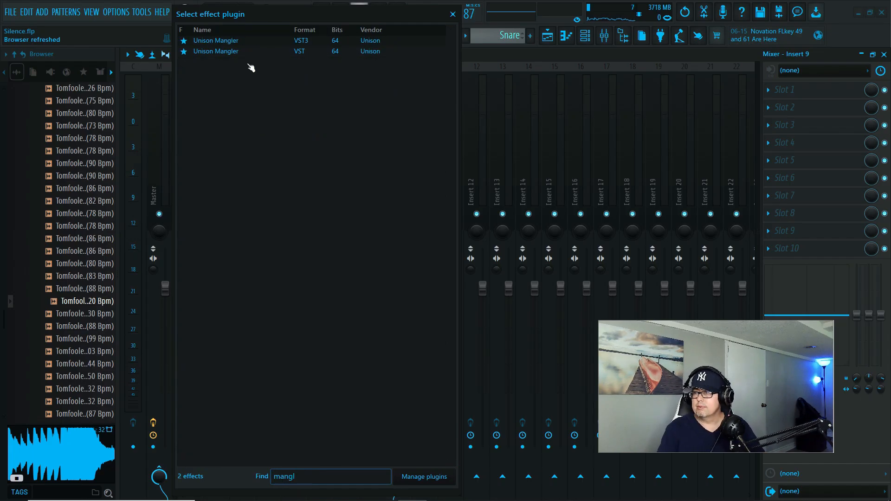
double_click(237, 51)
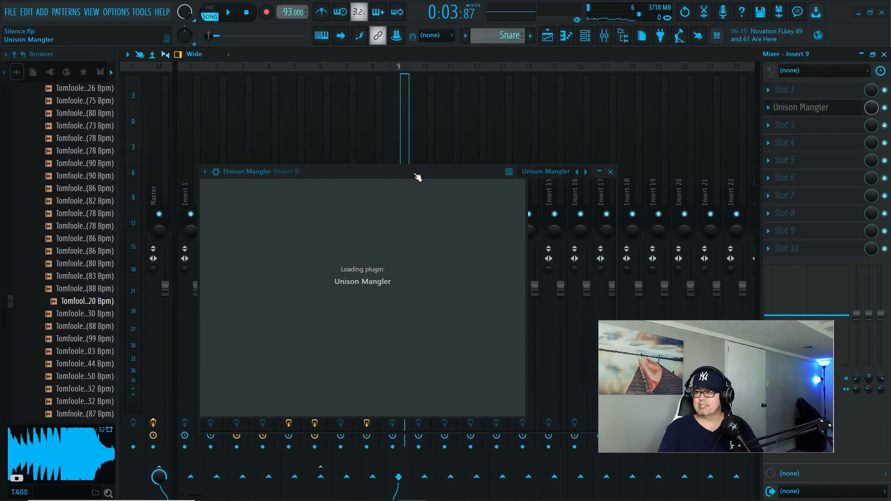
drag(408, 170, 376, 121)
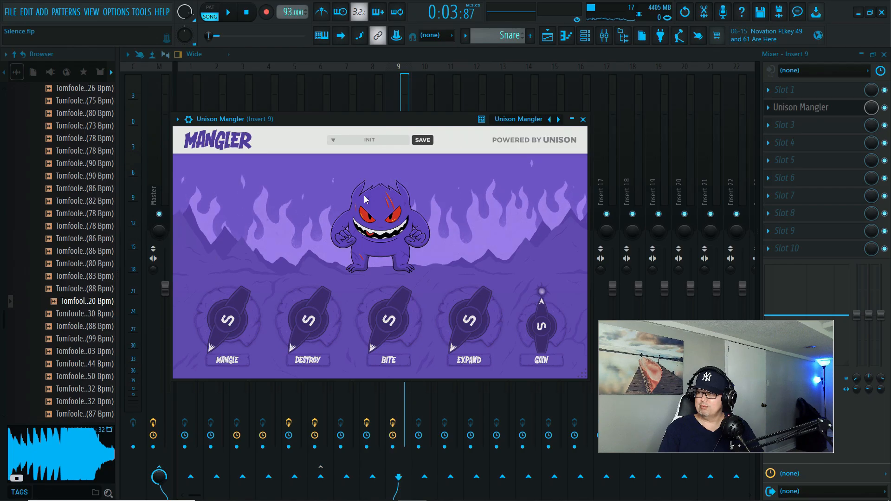
- Set Mangler's Mangle amount to 27% and compare the drum roll's sound before and after
key(space)
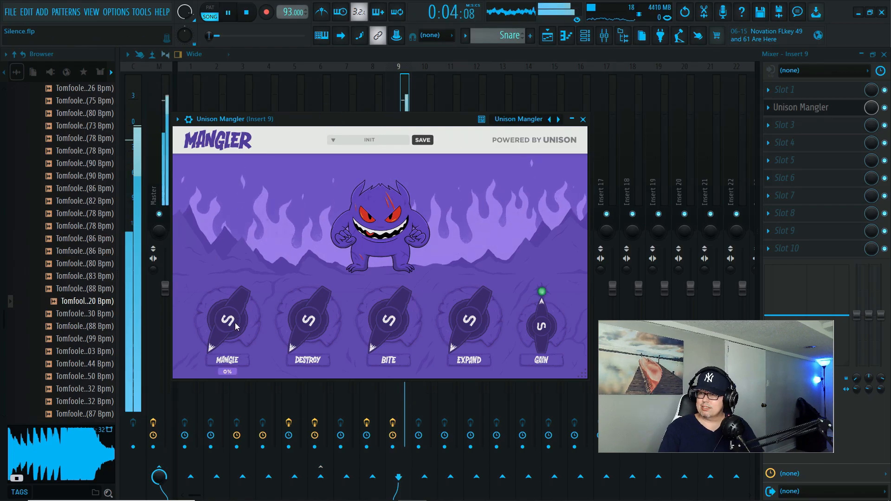
key(space)
mouse_move(227, 306)
mouse_down()
mouse_move(226, 291)
mouse_move(221, 305)
mouse_up()
key(space)
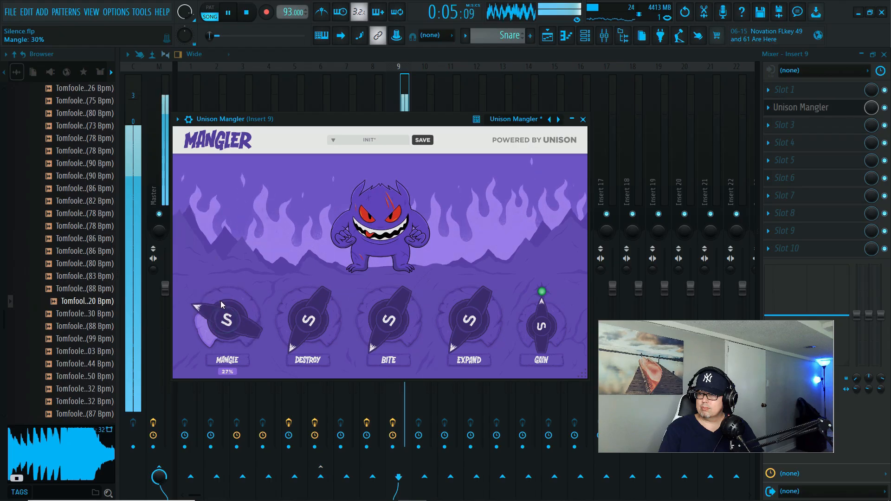
key(space)
- Try Mangler's Destroy amount at 22% on the soloed drum roll and return it to 0%
key(space)
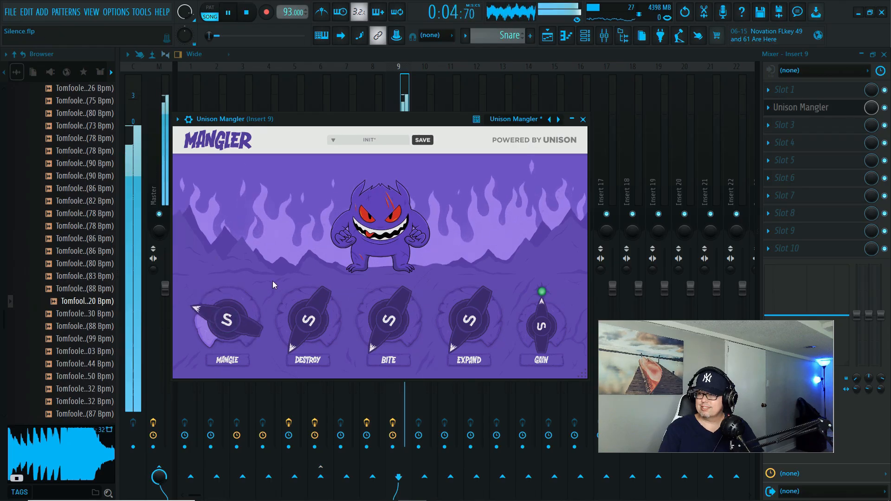
drag(308, 320, 308, 294)
key(space)
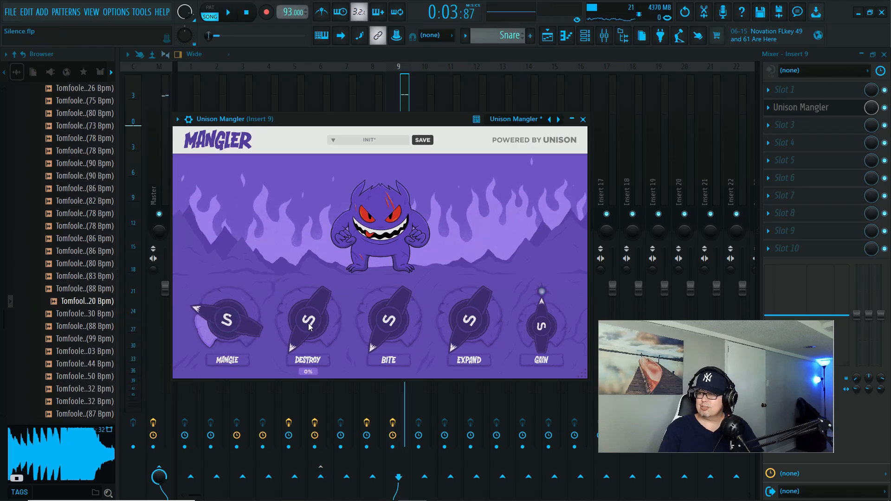
key(space)
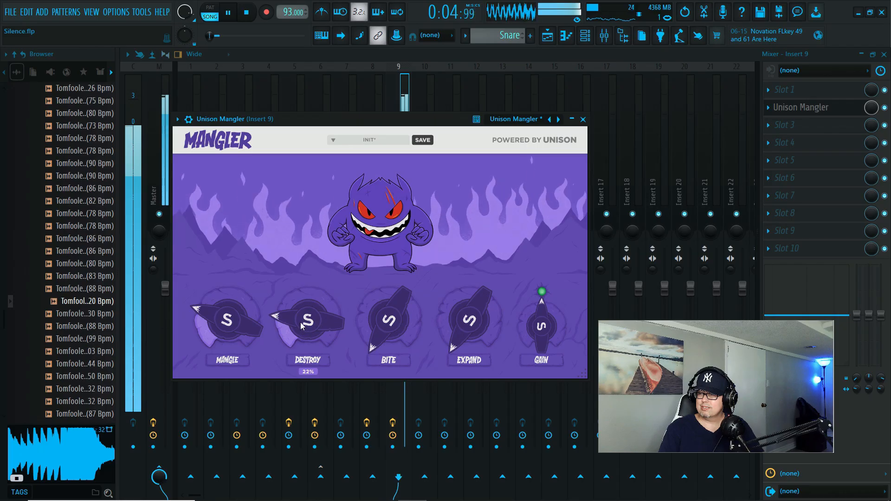
drag(301, 321, 302, 380)
key(space)
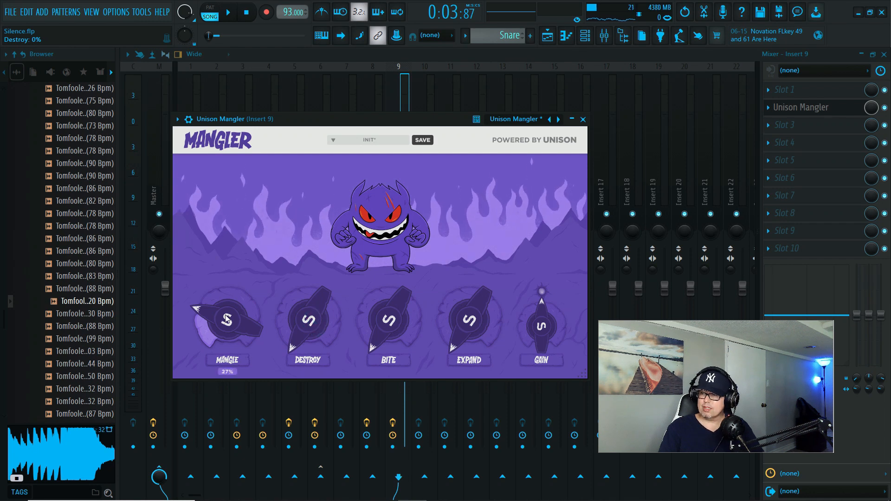
- Lower Mangler's Mangle amount slightly and play the soloed drum roll to check the distortion
key(space)
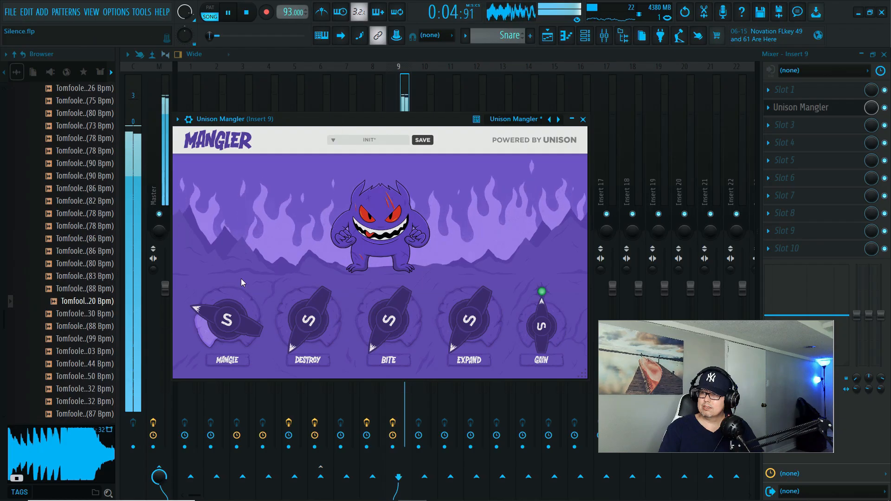
key(space)
drag(229, 321, 230, 330)
key(space)
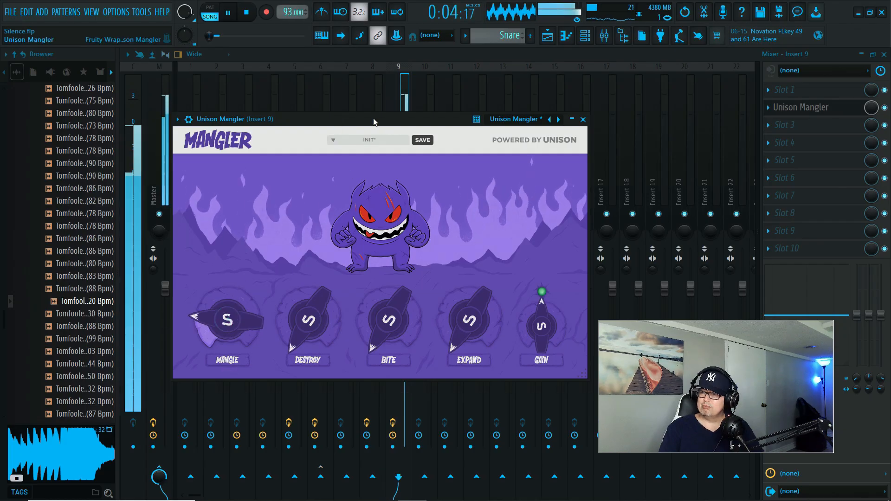
key(space)
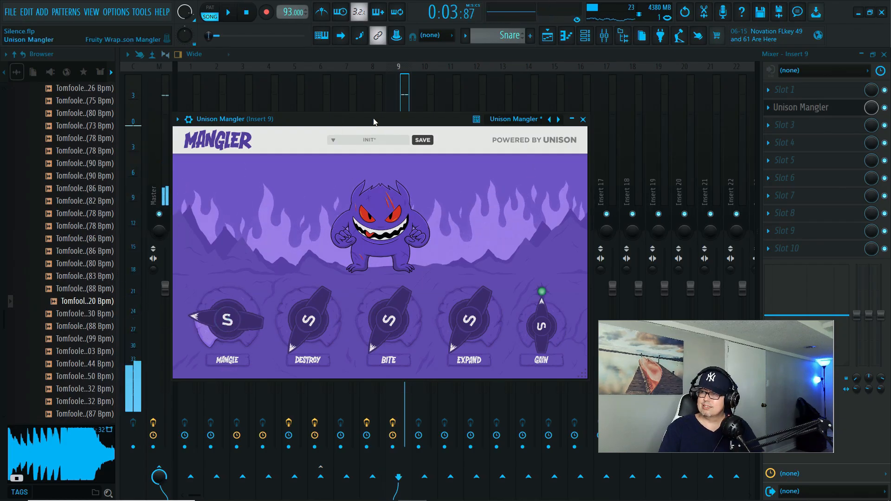
- Close the Mangler window and unsolo Insert 9 in the mixer after a short playback
click(583, 119)
key(space)
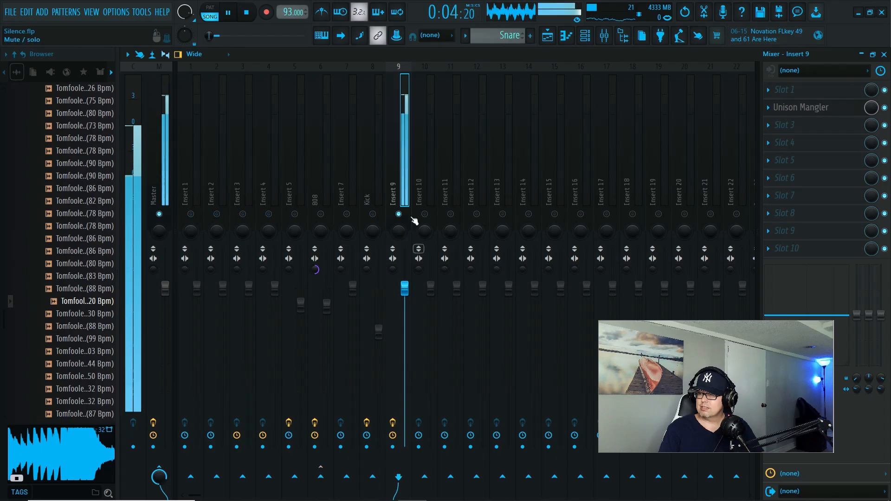
right_click(399, 214)
key(space)
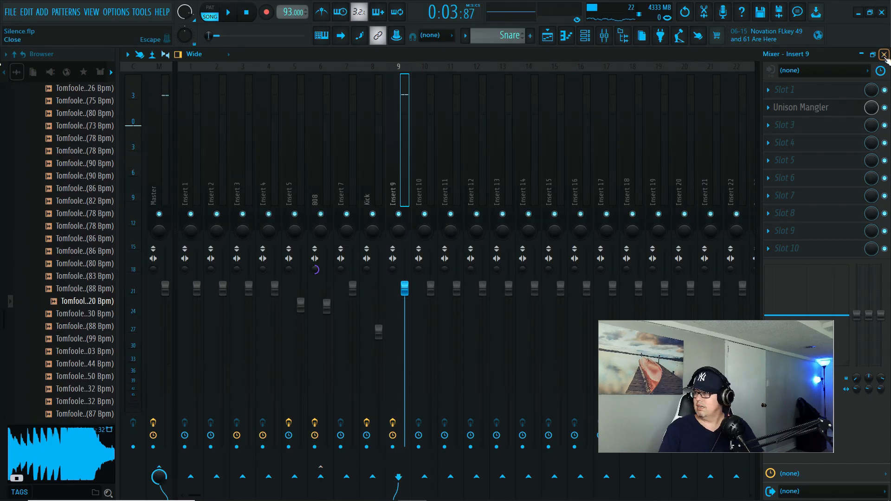
- Close the mixer, unsolo Track 9 in the playlist with the channel rack hidden, and play the drum roll with the other tracks
click(884, 55)
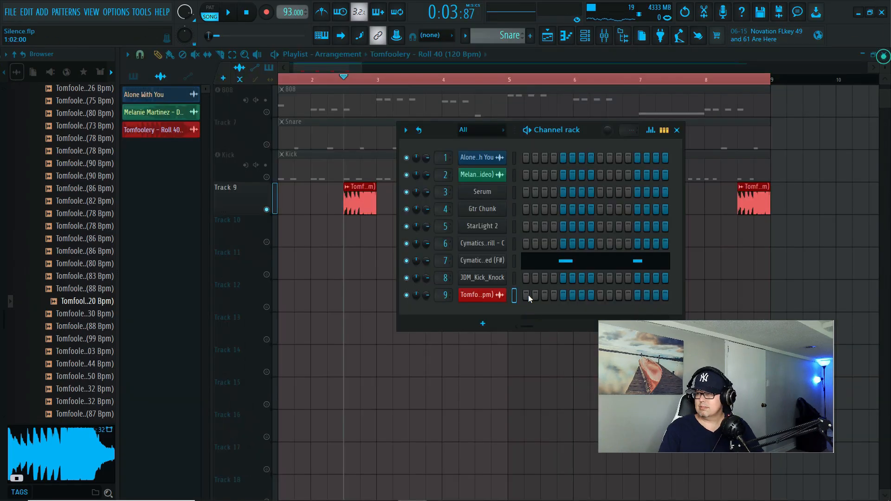
right_click(266, 210)
key(F6)
key(space)
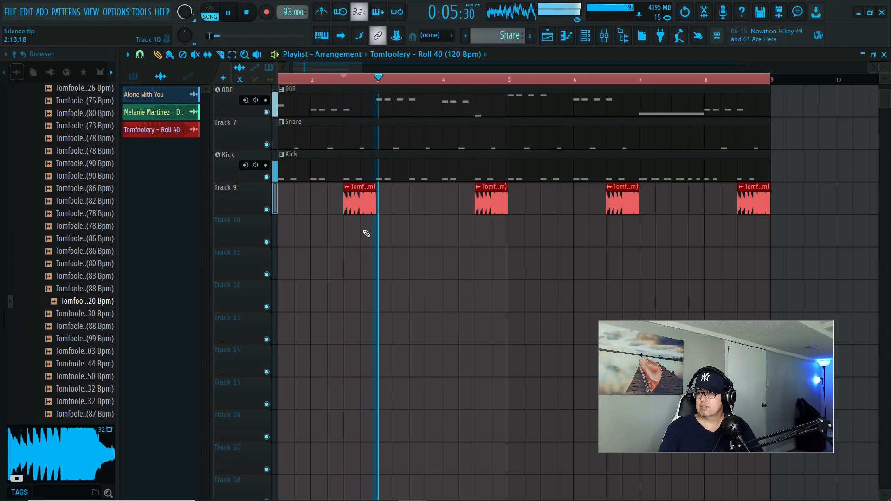
key(space)
- Mute playlist Tracks 1 to 3 (Alone With You, Melanie Martinez - DEATH and Chords) and play the remaining beat
scroll(405, 223, up, 5)
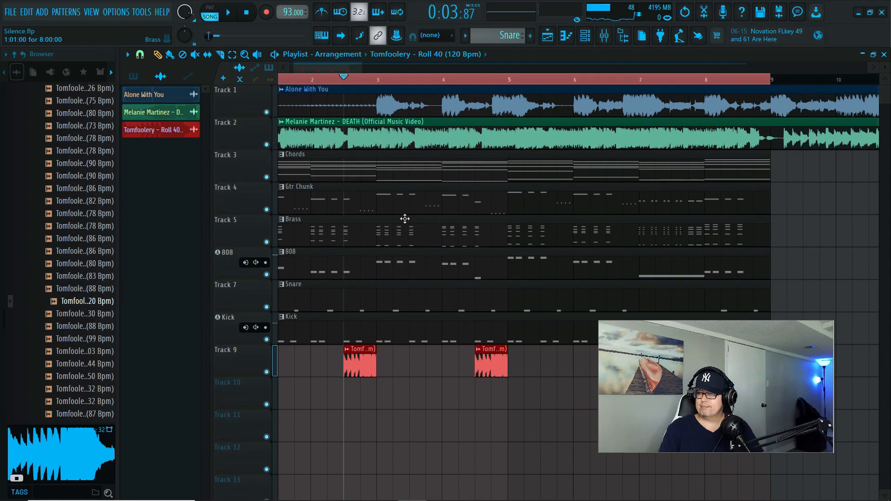
click(267, 112)
click(267, 145)
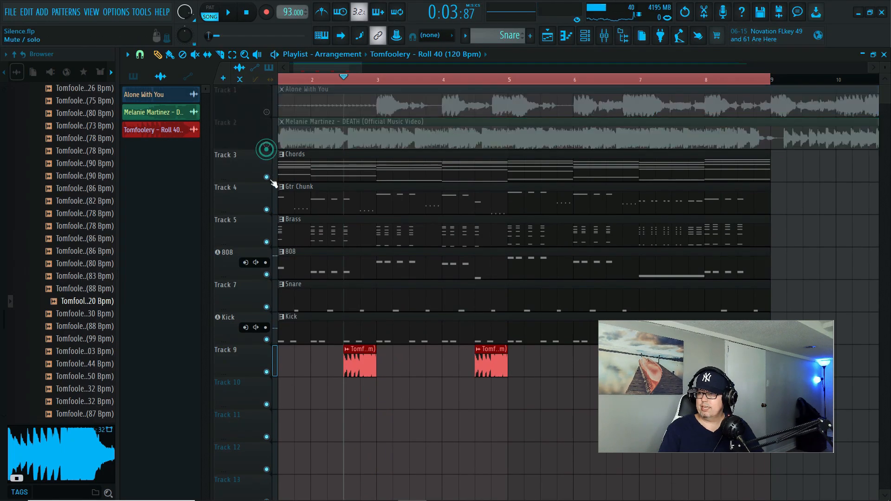
click(267, 177)
key(space)
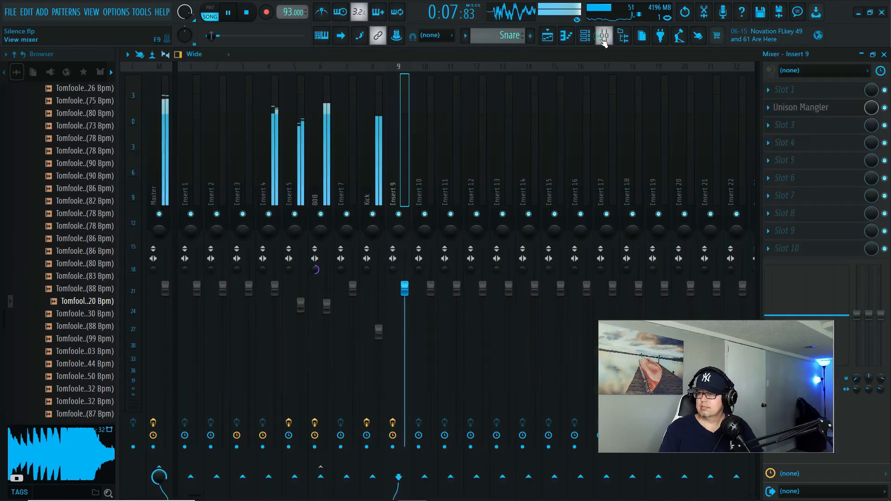
- Lower the Insert 9 mixer volume to about 72% (-6.7 dB) while listening to the drum roll in the beat
click(604, 35)
drag(405, 288, 409, 335)
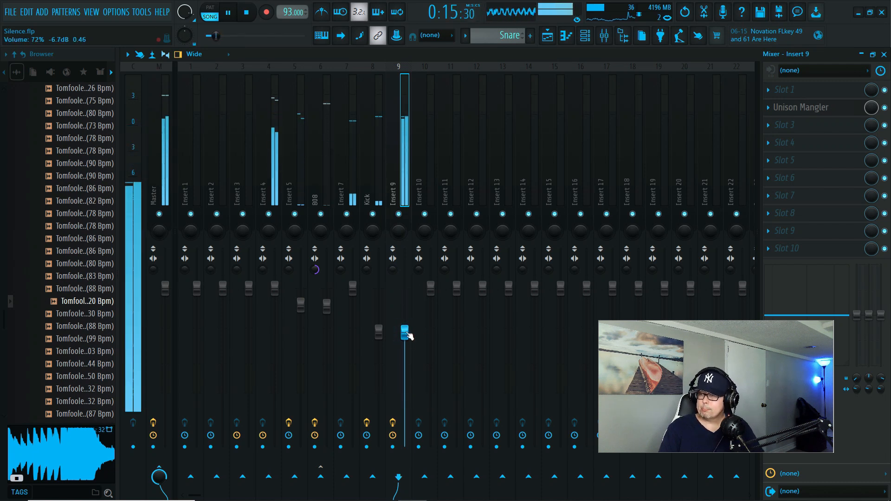
key(space)
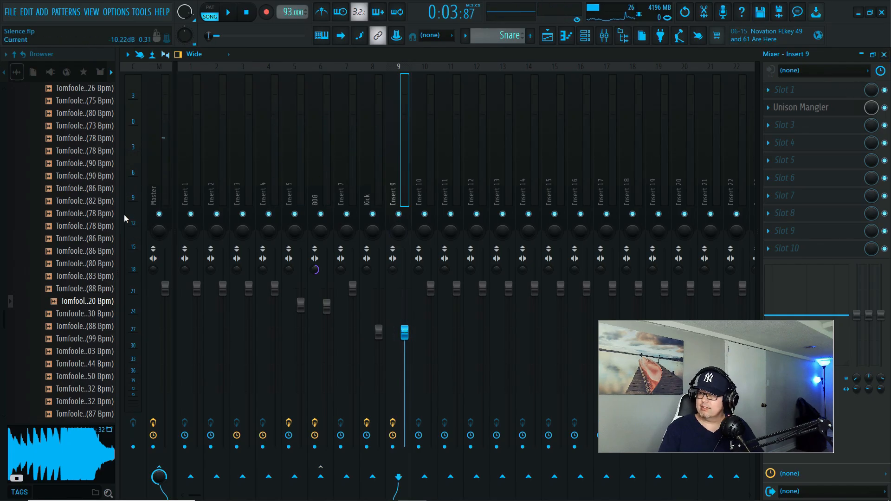
- Collapse the Slap Experts Tomfoolery Vol. 1 sample folder in the browser
scroll(79, 228, up, 10)
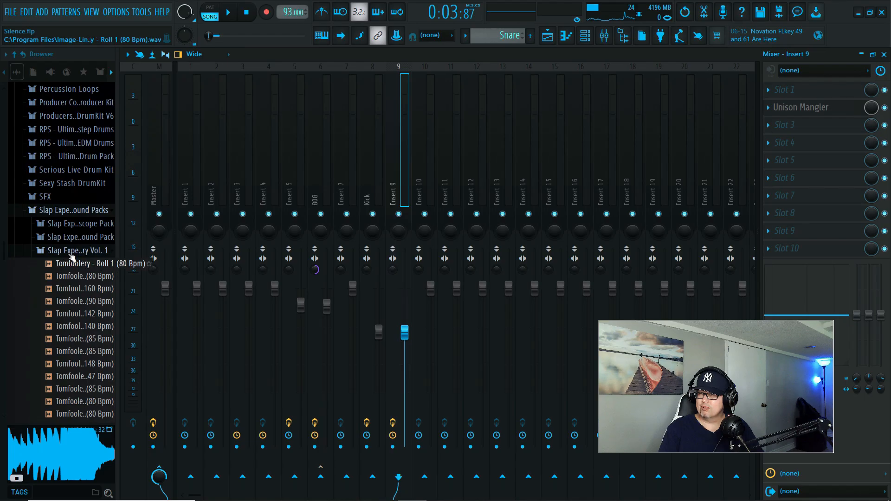
click(73, 254)
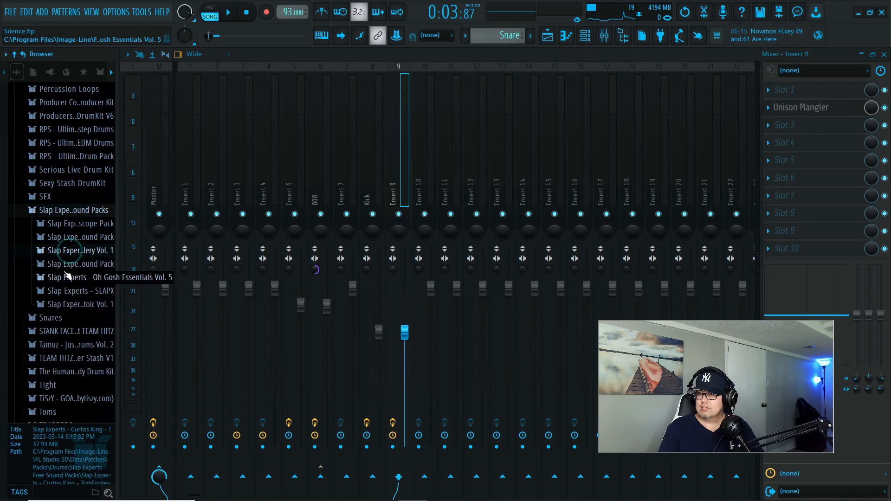